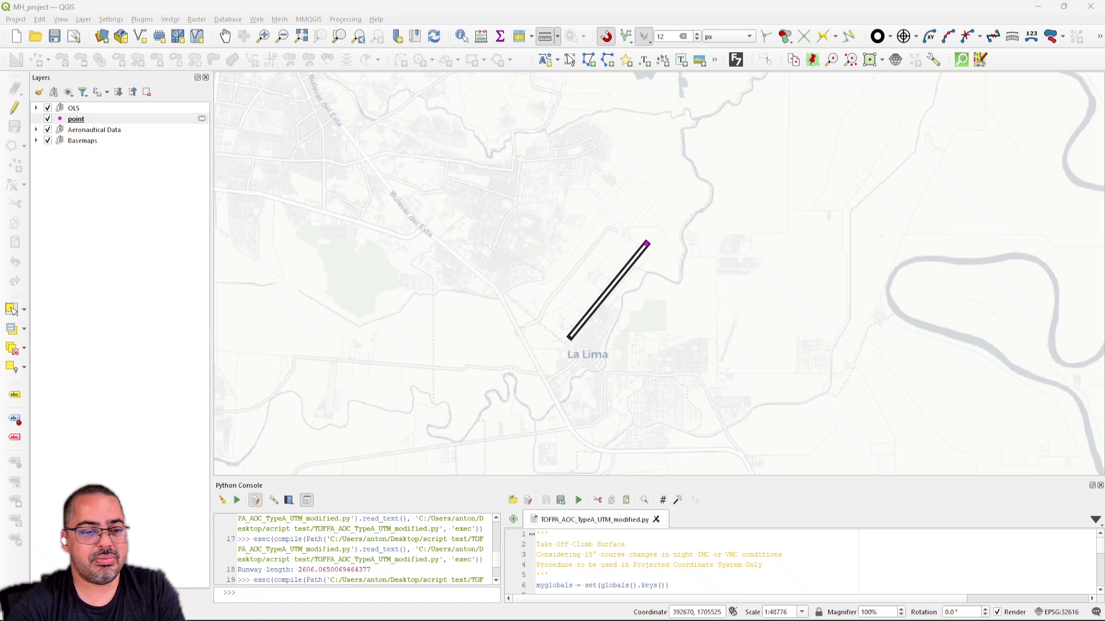
# Step: Run the TOFPA climb surface script, move its parameters dialog aside, then cancel without calculating
pyautogui.click(142, 19)
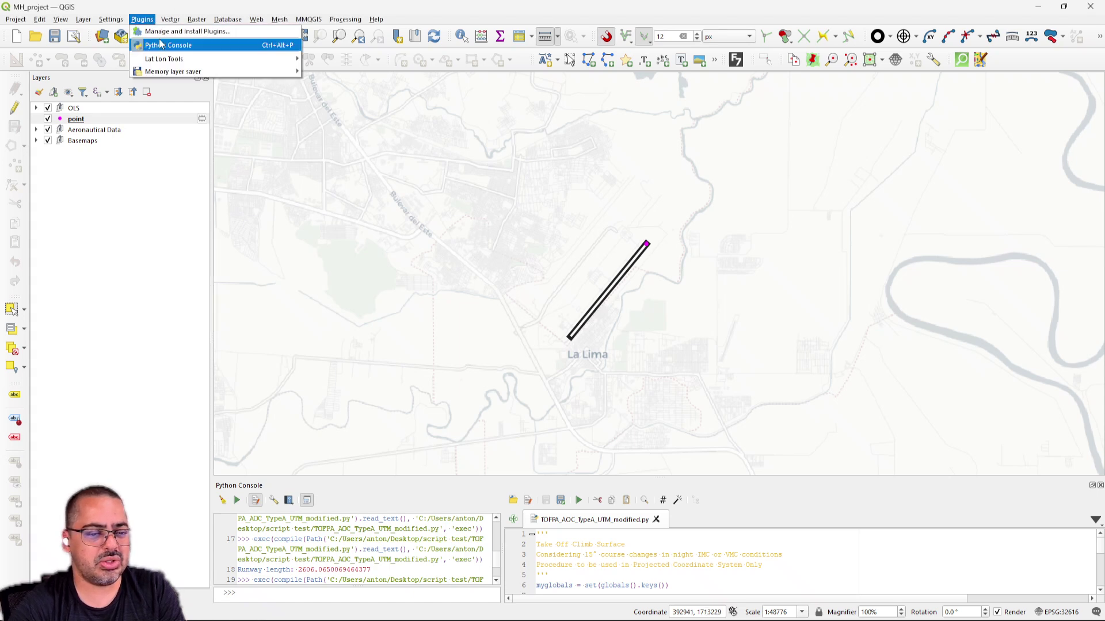
pyautogui.click(172, 8)
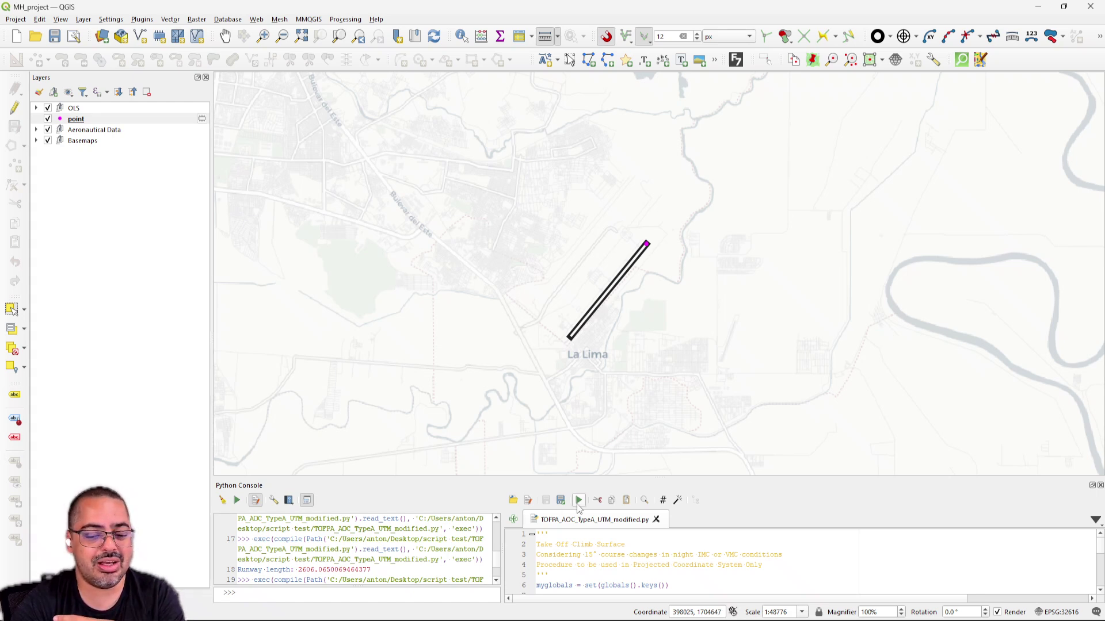
pyautogui.click(578, 502)
pyautogui.moveTo(539, 196); pyautogui.dragTo(405, 195)
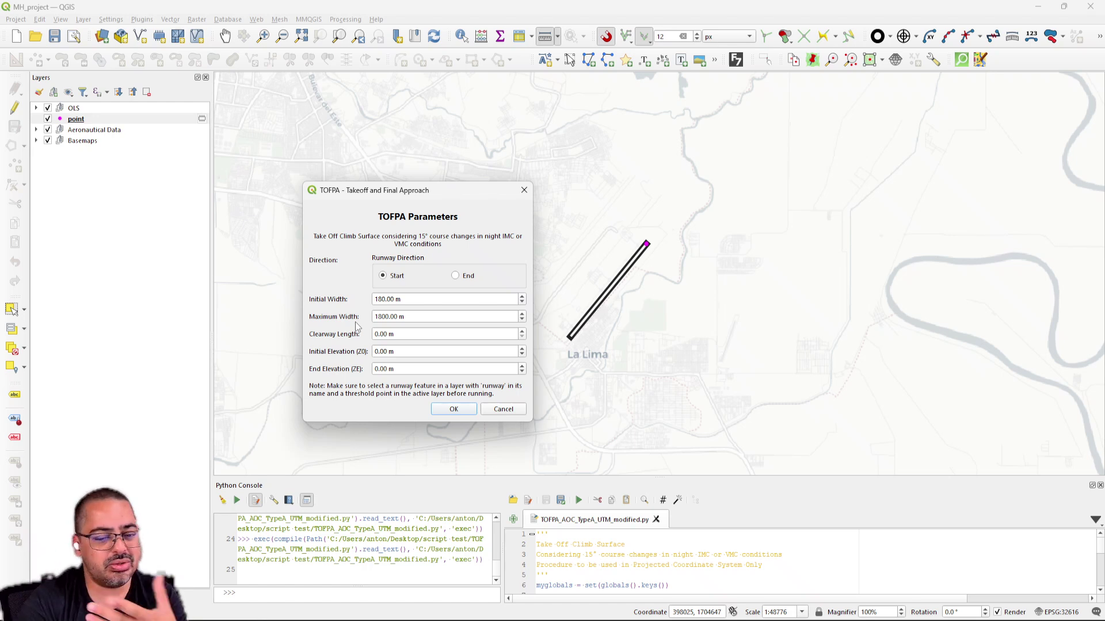
pyautogui.click(503, 408)
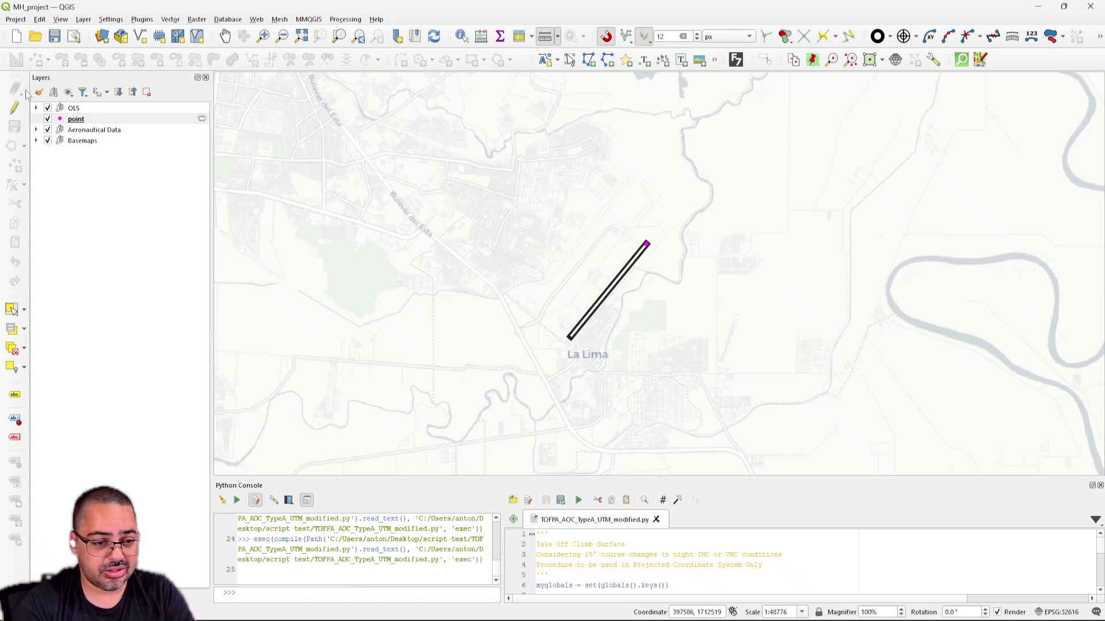
# Step: Expand Aeronautical Data, trial-select then clear the runway line, and open the runway's Layer Styling panel
pyautogui.click(36, 130)
pyautogui.click(88, 141)
pyautogui.click(12, 309)
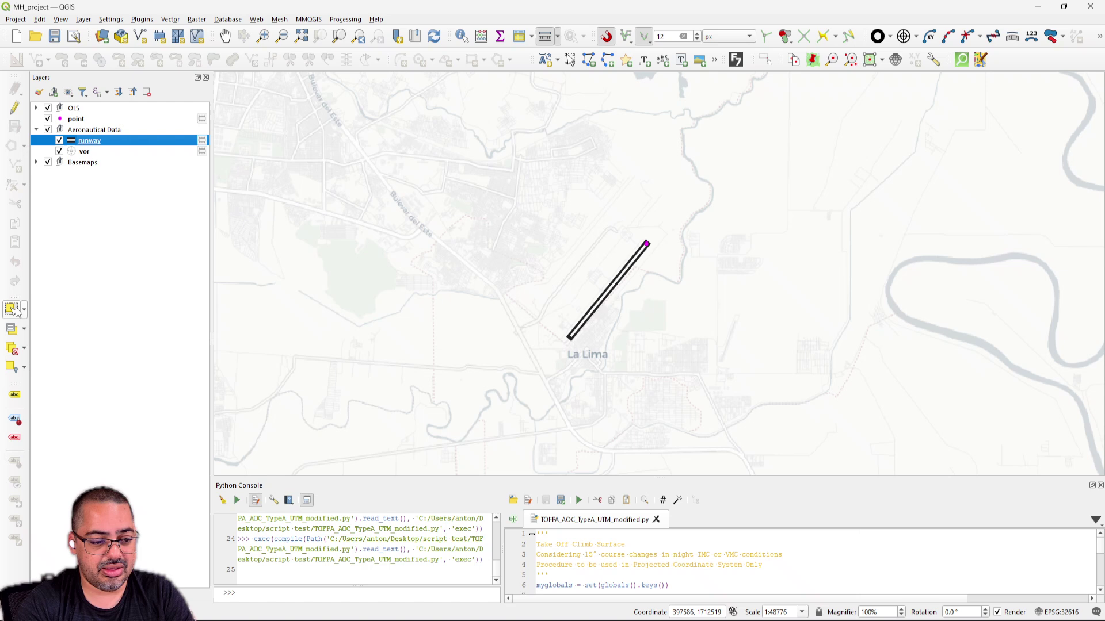
pyautogui.moveTo(541, 262); pyautogui.dragTo(660, 369)
pyautogui.click(641, 313)
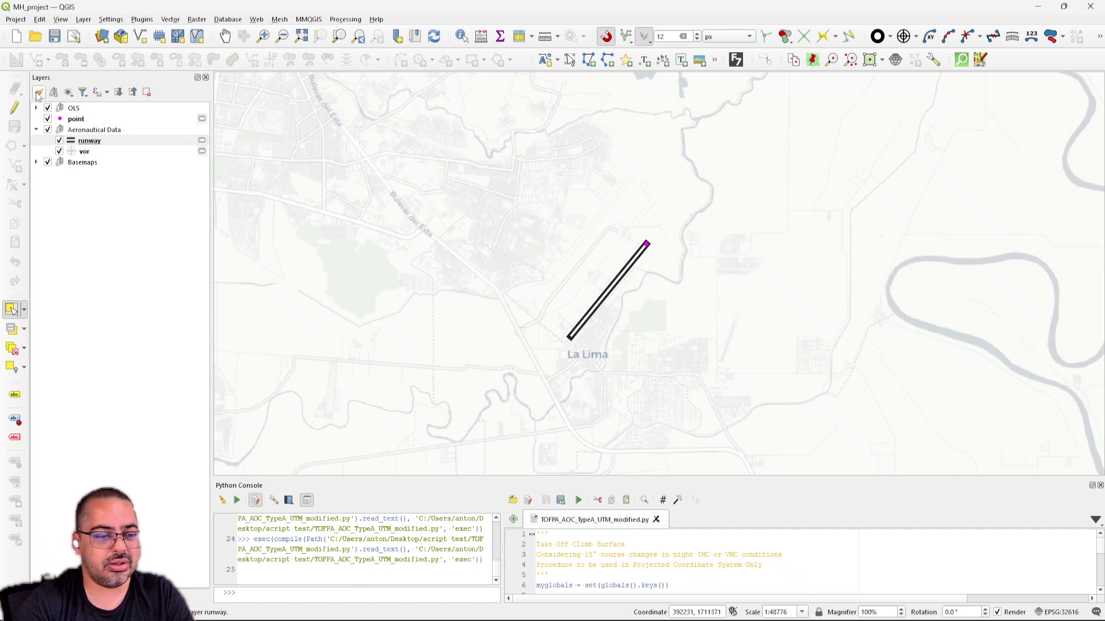
pyautogui.click(96, 144)
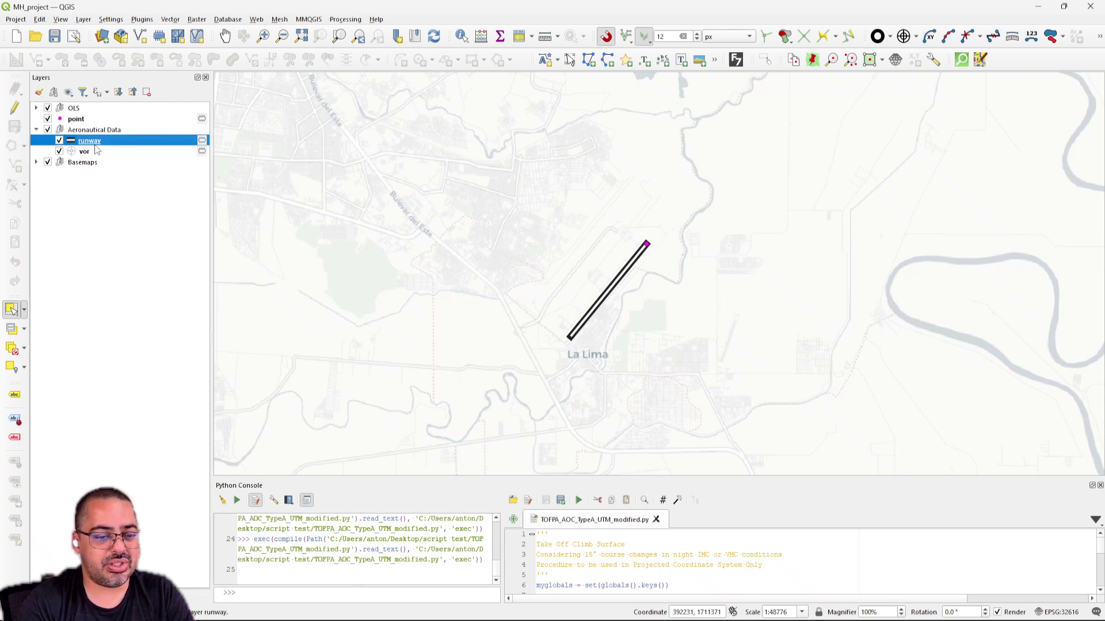
pyautogui.click(39, 92)
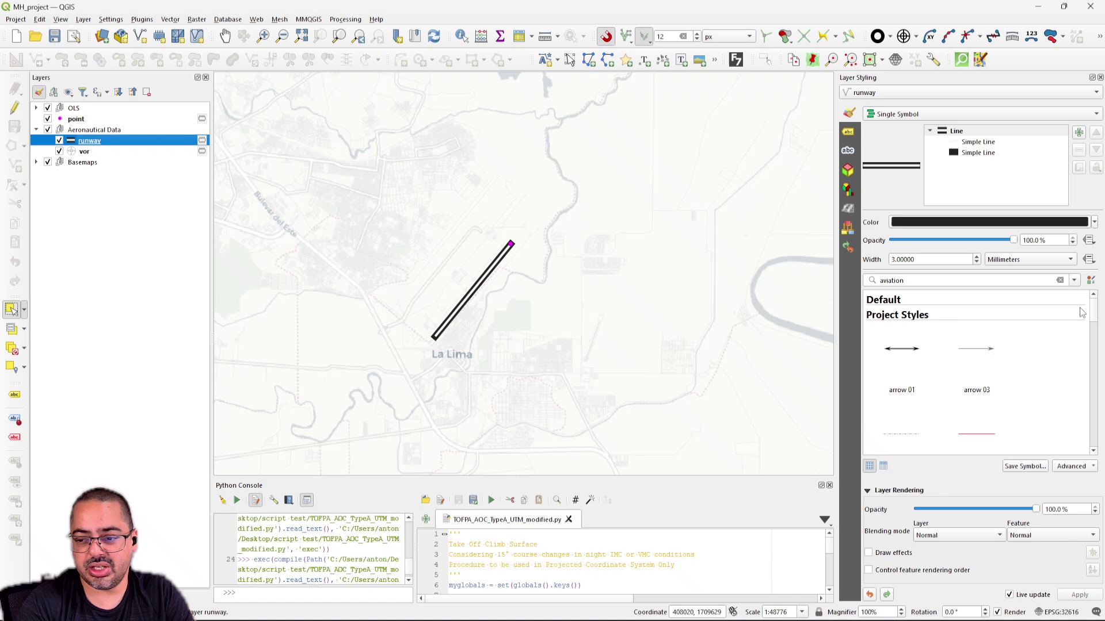
# Step: Apply the 'line direction' symbol to the runway, close styling, and rectangle-select the runway line
pyautogui.scroll(-5, 1081, 312)
pyautogui.click(893, 379)
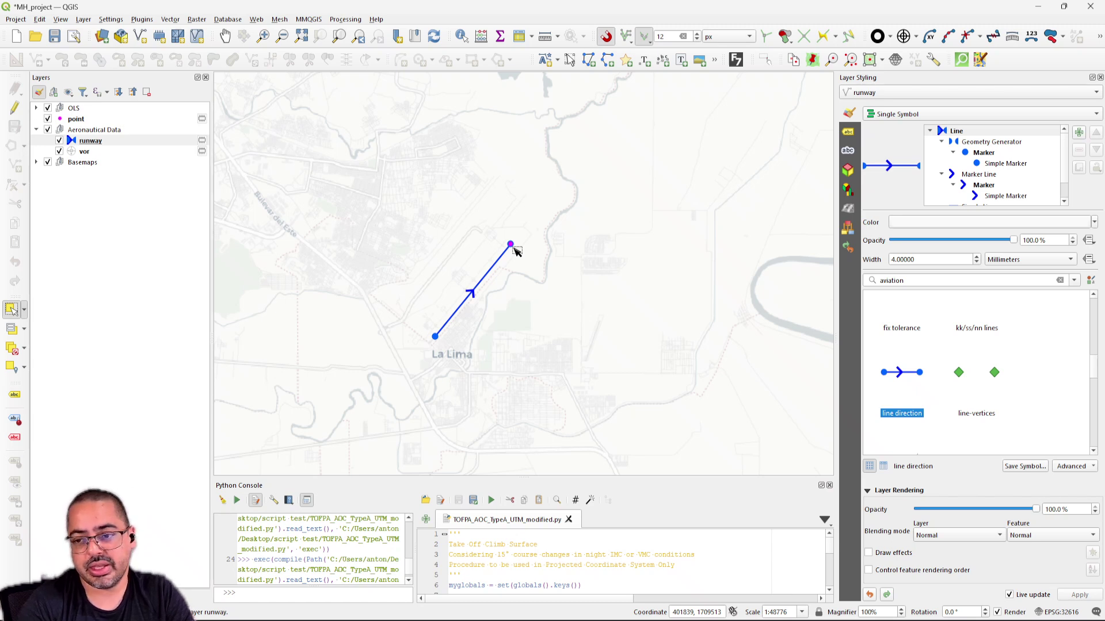
pyautogui.click(1101, 77)
pyautogui.click(106, 142)
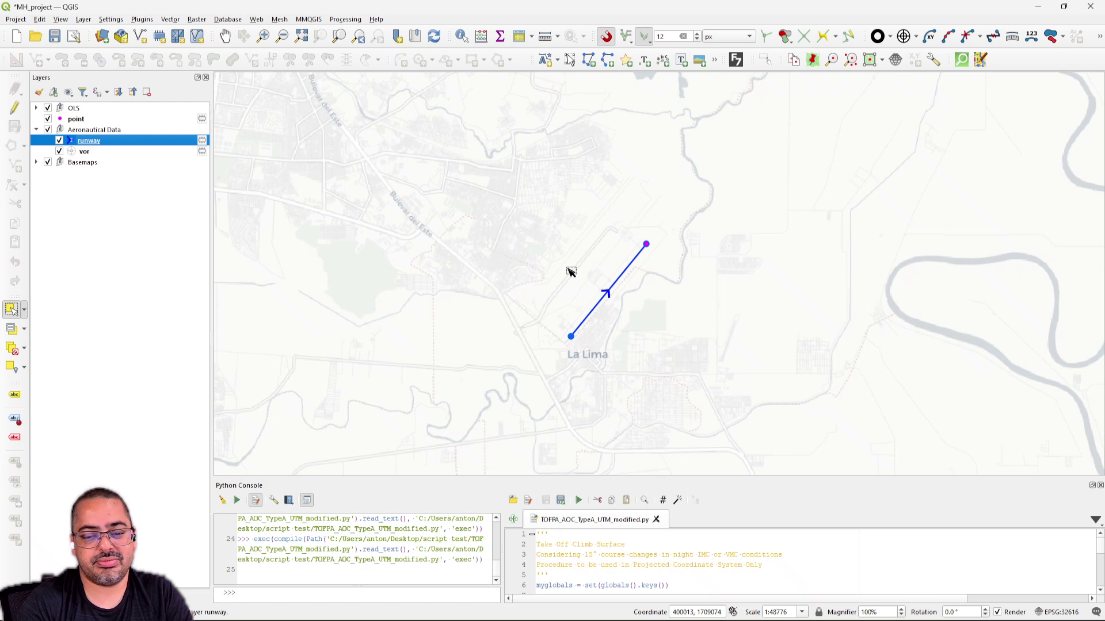
pyautogui.moveTo(570, 271); pyautogui.dragTo(630, 311)
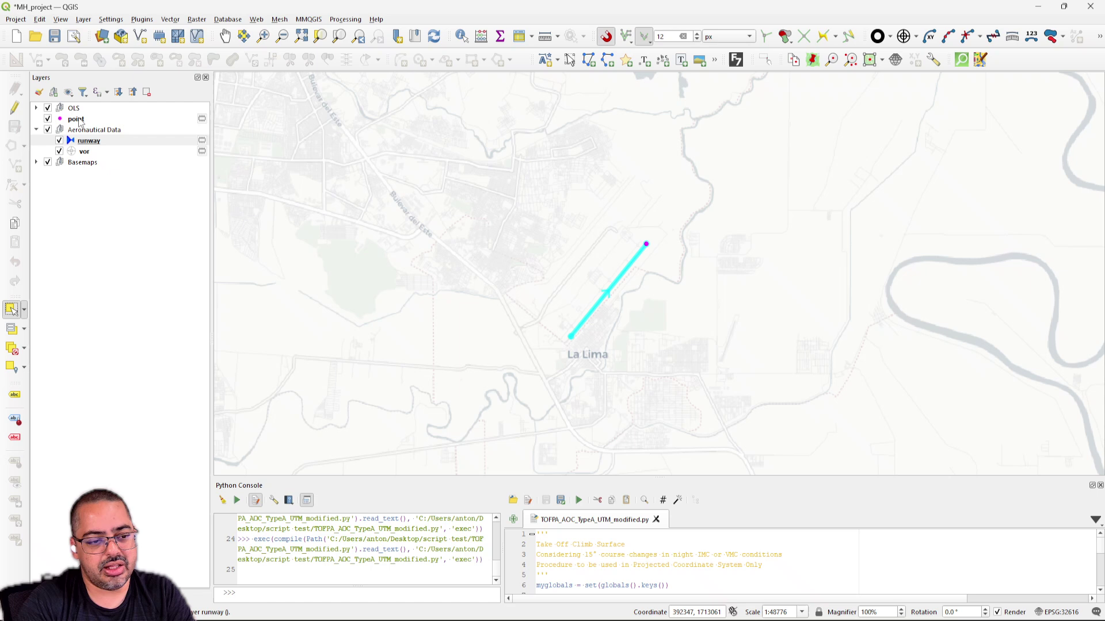
# Step: Select the threshold point at the runway's north-east end on the point layer and rerun the TOFPA script
pyautogui.click(78, 119)
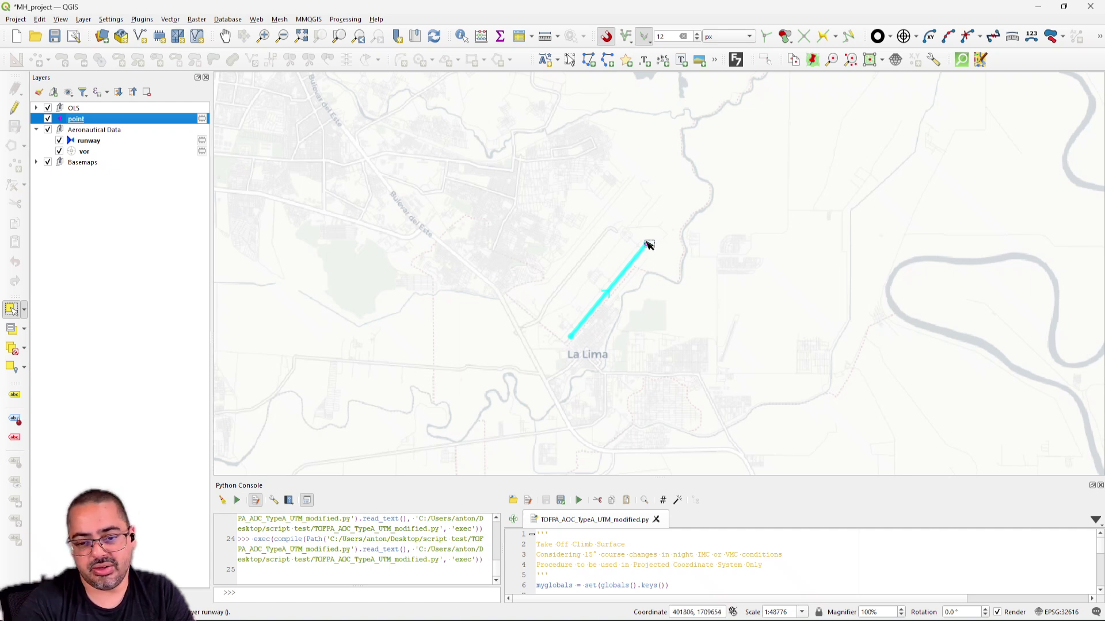
pyautogui.moveTo(633, 229); pyautogui.dragTo(664, 252)
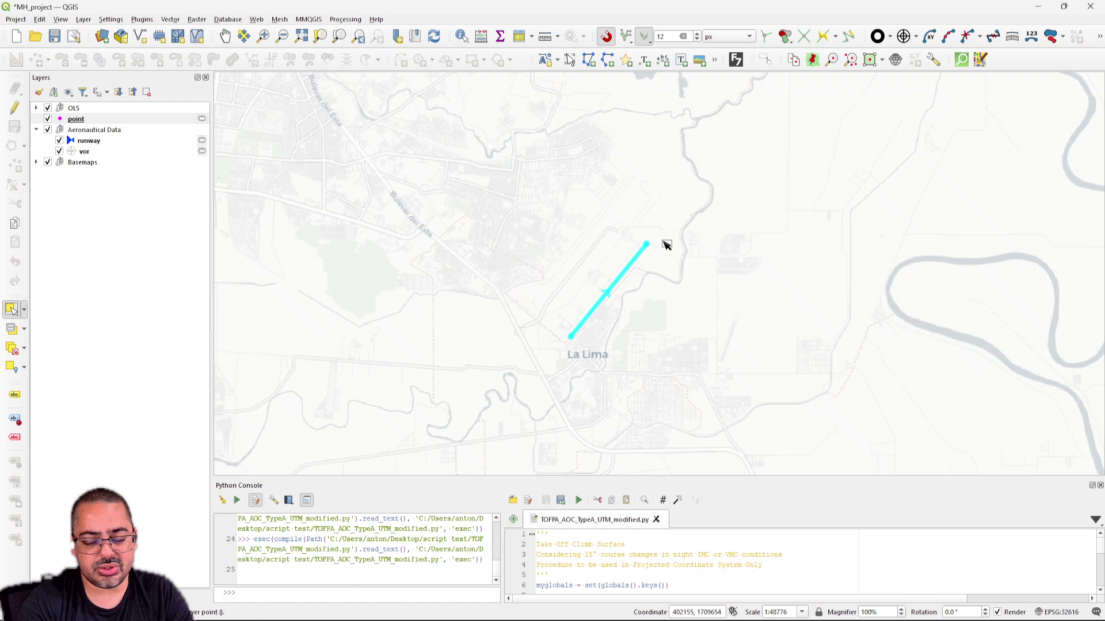
pyautogui.click(579, 500)
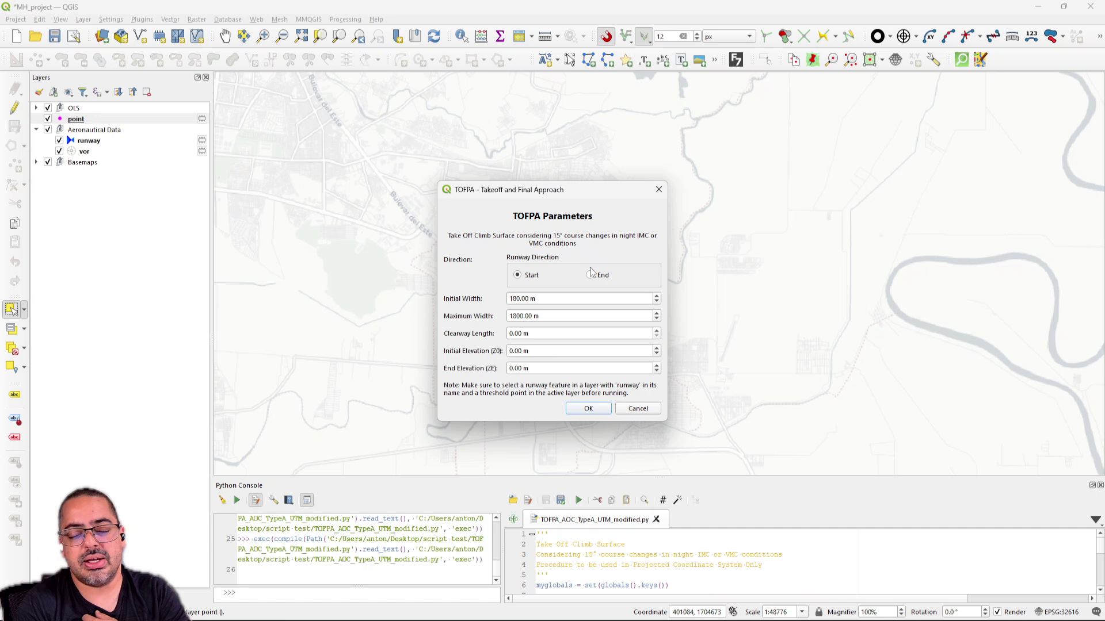
# Step: Try 150 in Initial Width, then restore the initial width to 180 m
pyautogui.click(540, 300)
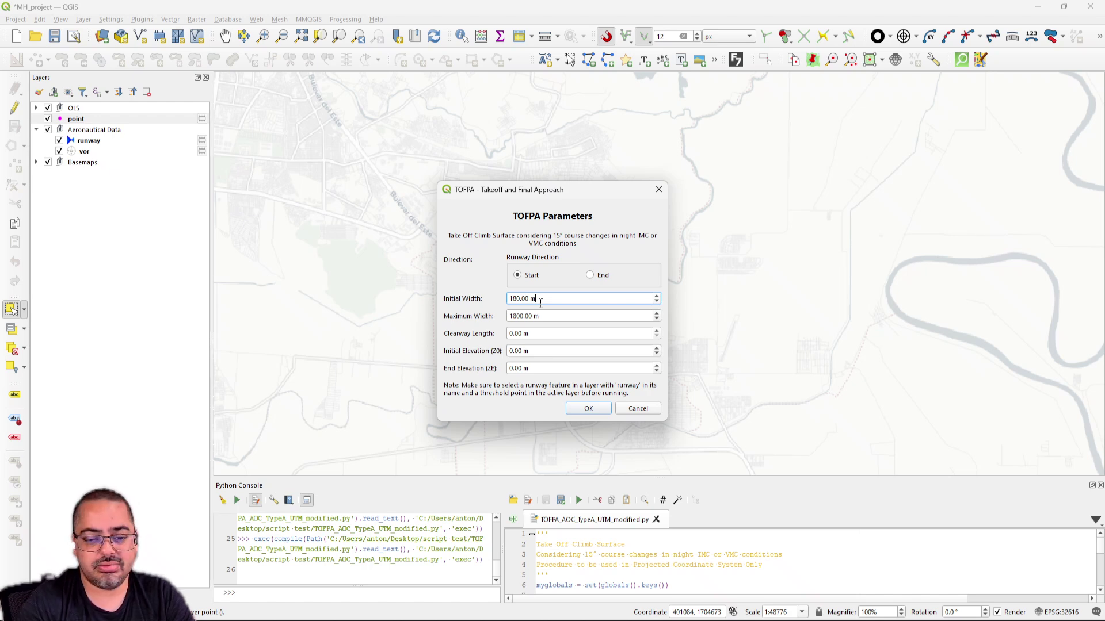
pyautogui.moveTo(531, 298); pyautogui.dragTo(481, 301)
pyautogui.write('150')
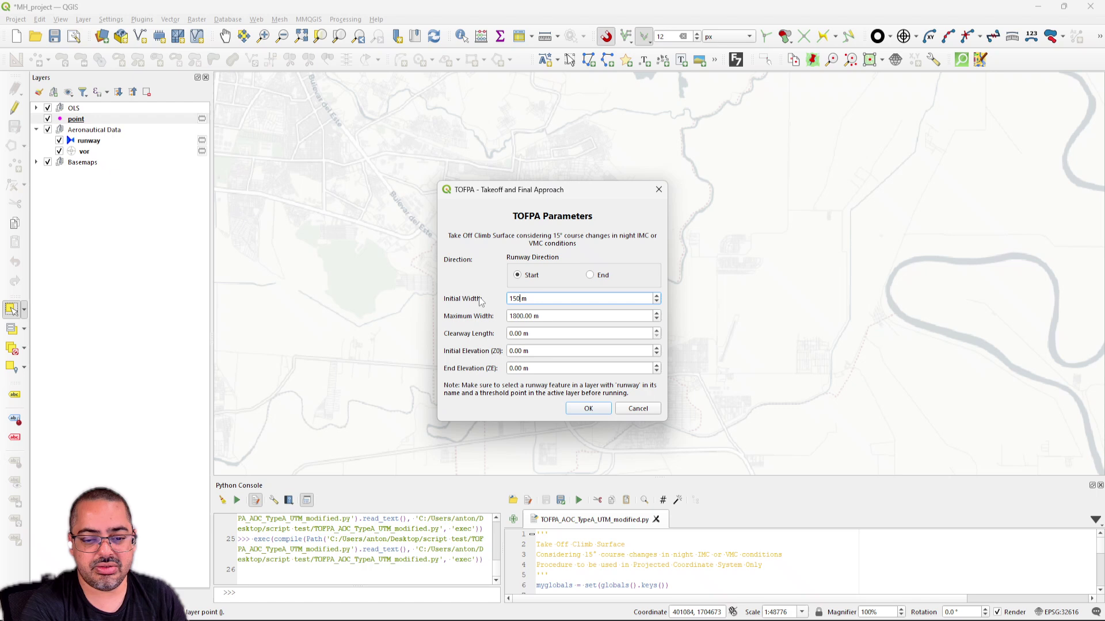
pyautogui.press('Tab')
pyautogui.hotkey('shift', 'Tab')
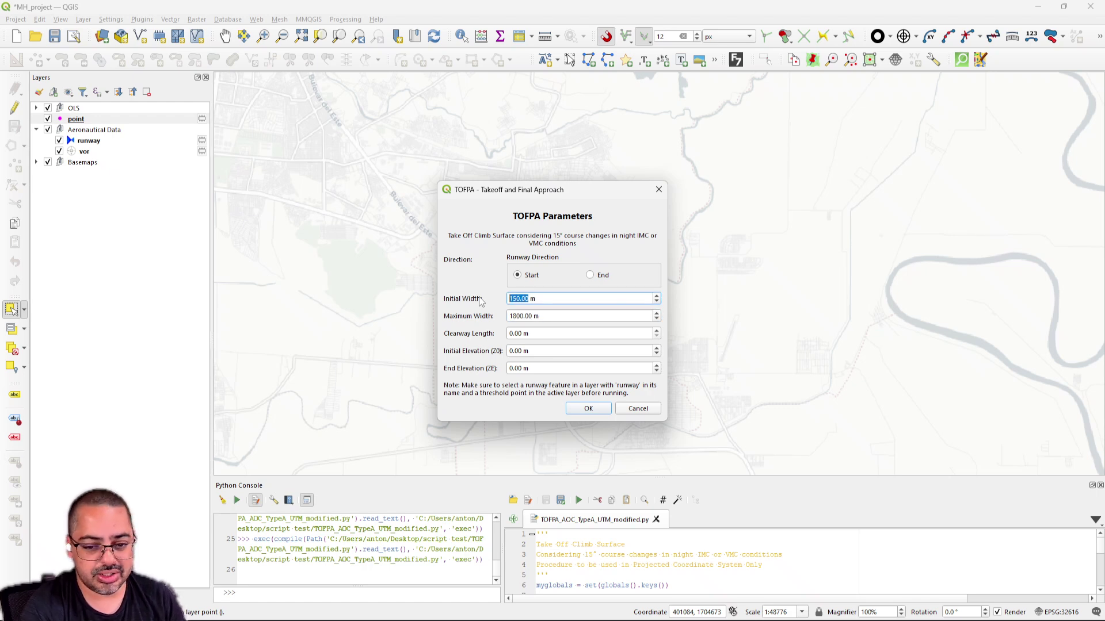
pyautogui.write('180')
pyautogui.press('Tab')
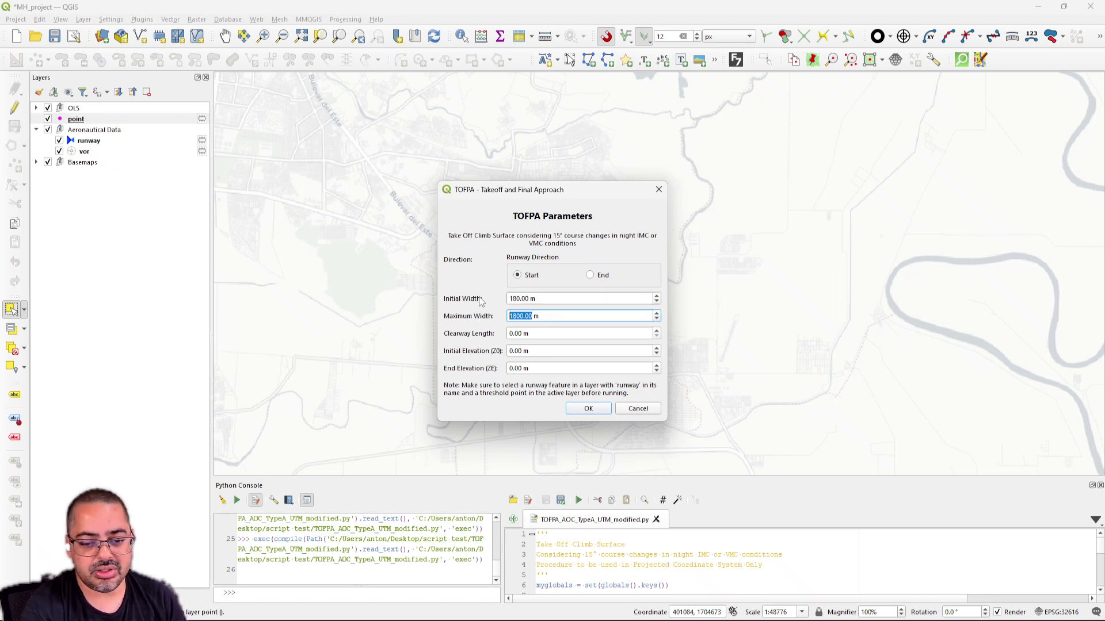
# Step: Set End Elevation (ZE) to 25.69 m and move the dialog beside the layer list
pyautogui.press('Tab')
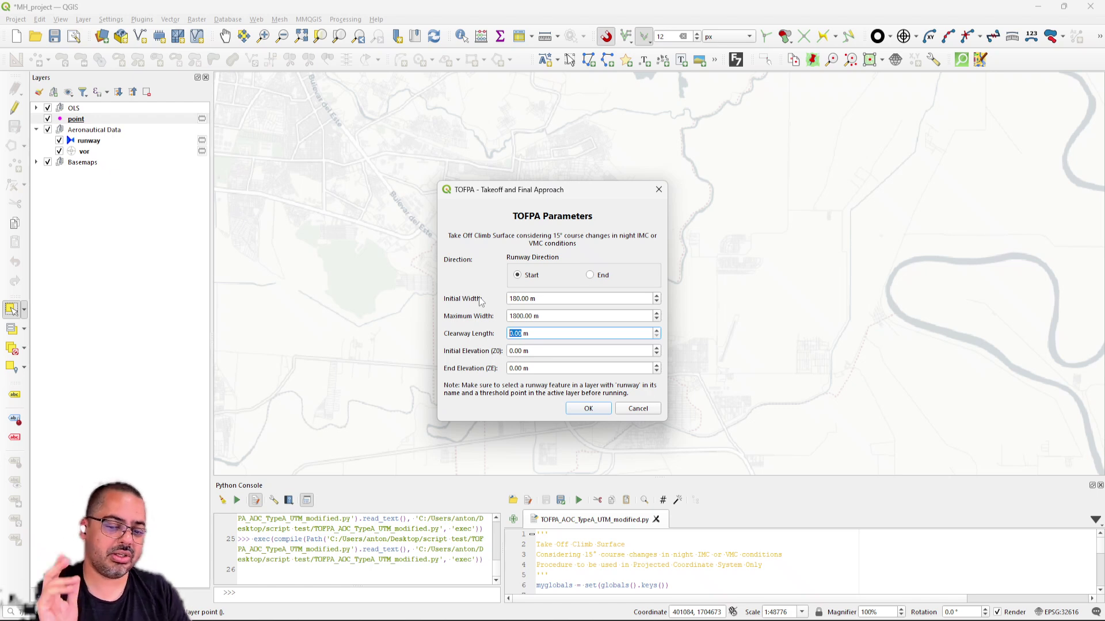
pyautogui.press('Tab')
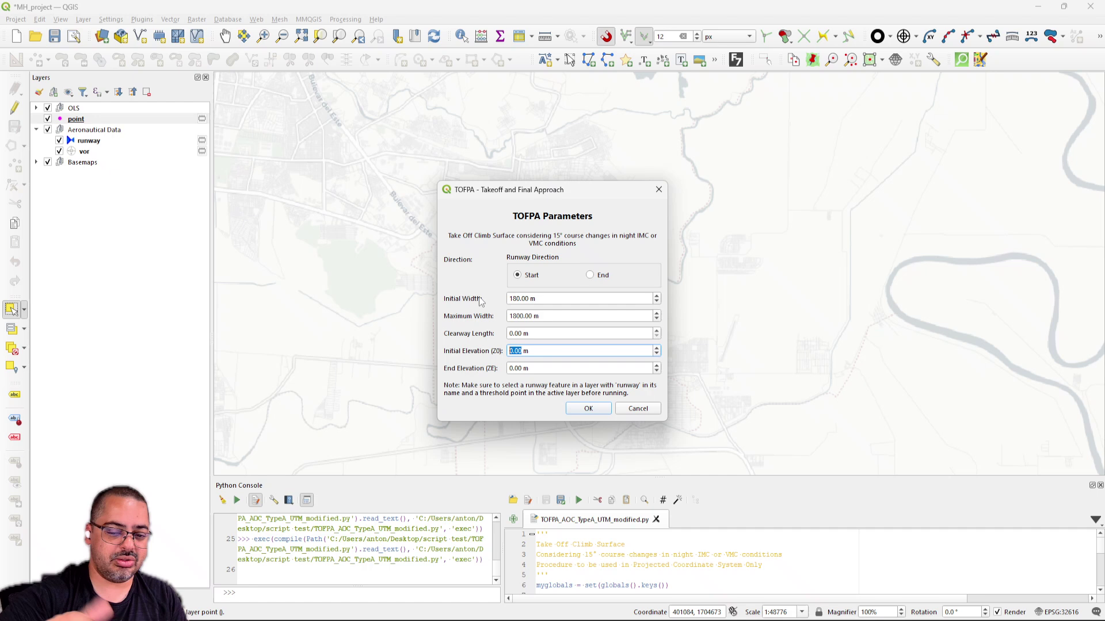
pyautogui.press('Tab')
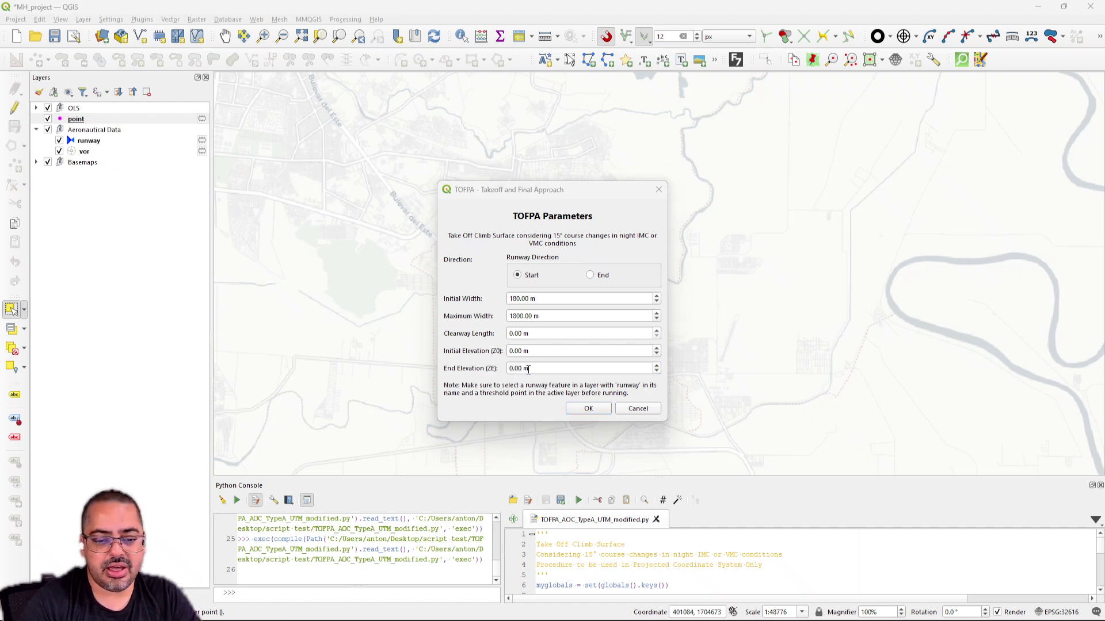
pyautogui.moveTo(528, 368); pyautogui.dragTo(489, 373)
pyautogui.write('25.69')
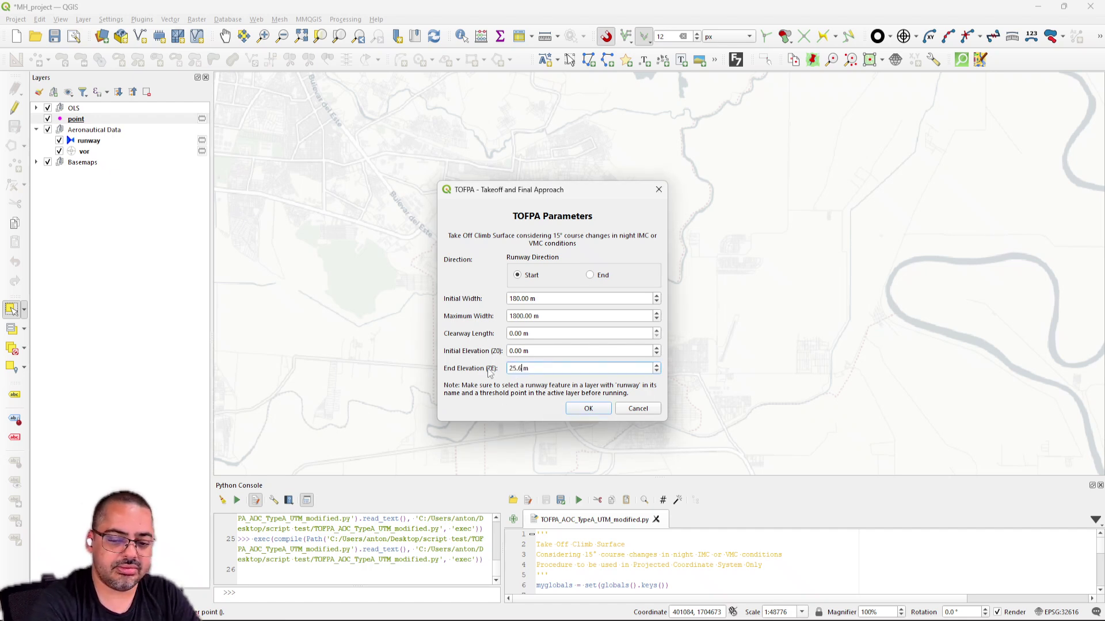
pyautogui.moveTo(550, 191); pyautogui.dragTo(833, 163)
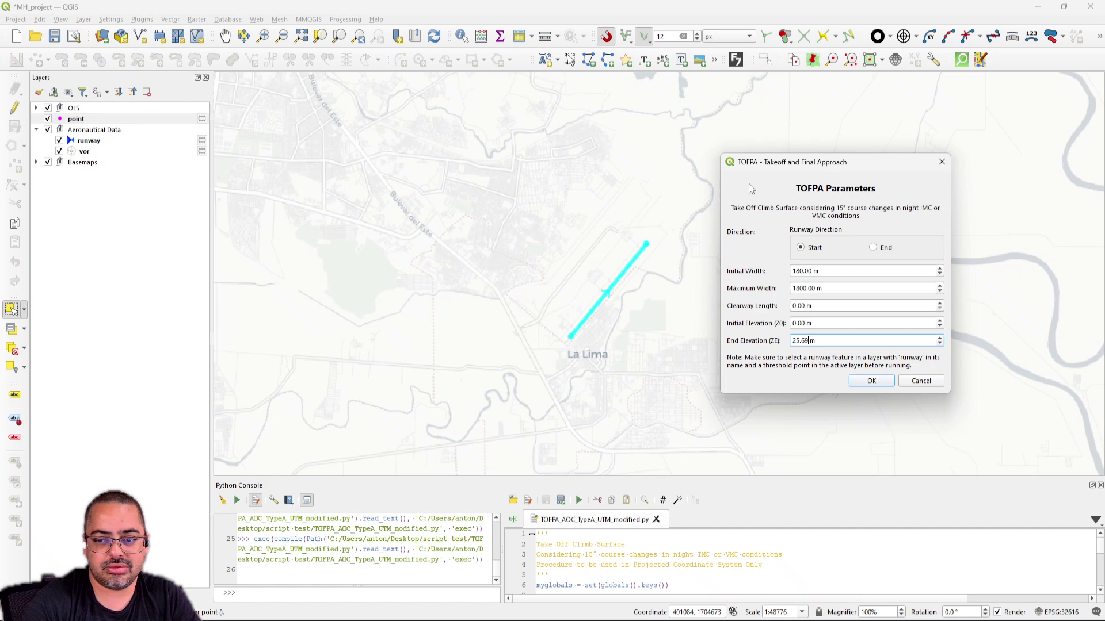
pyautogui.moveTo(778, 168); pyautogui.dragTo(280, 170)
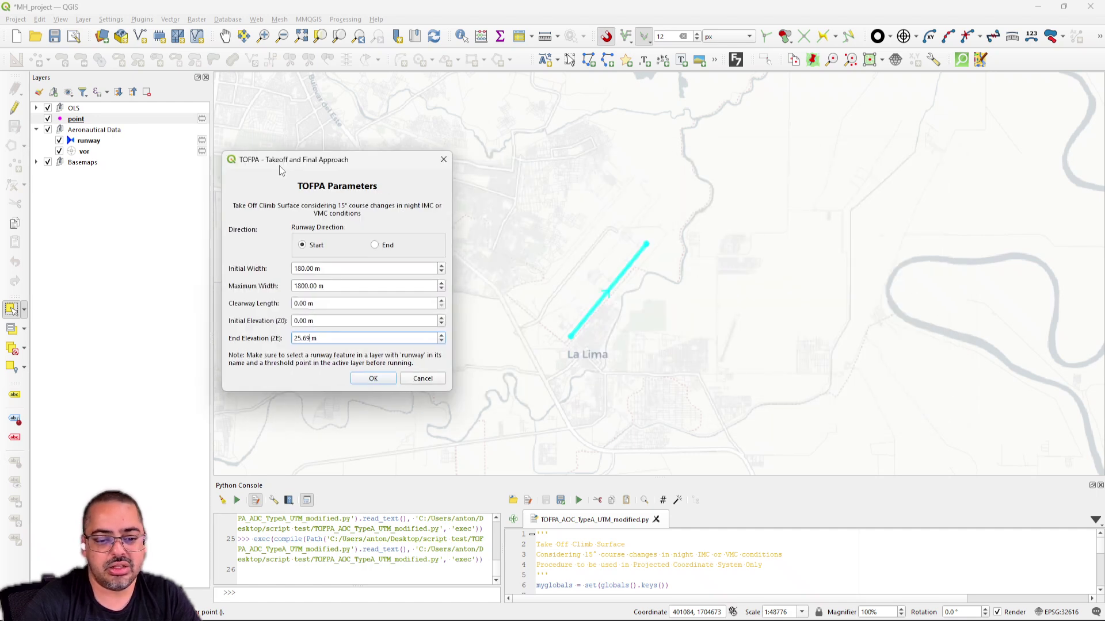
# Step: Calculate the climb surface and review the new layer's attribute table with SurfaceName column fitted
pyautogui.click(373, 380)
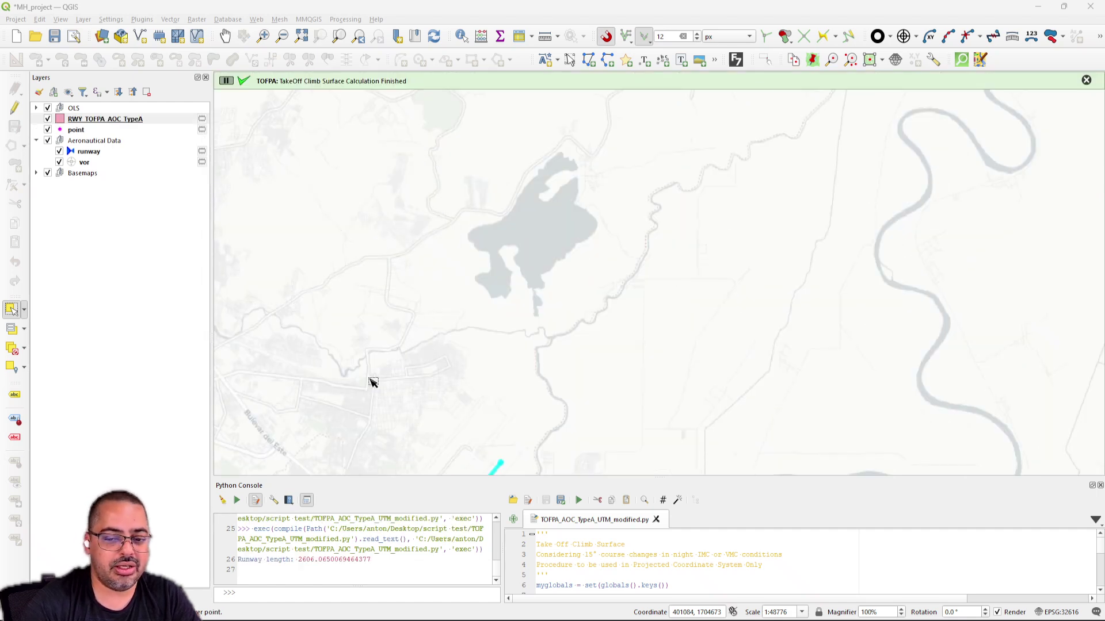
pyautogui.click(1086, 80)
pyautogui.click(118, 122)
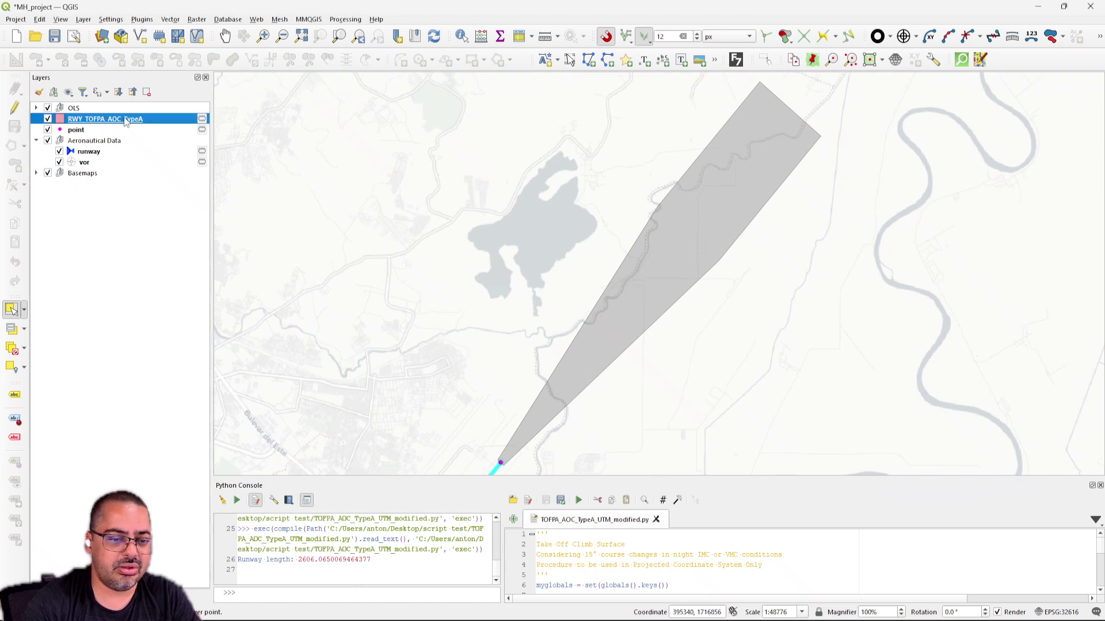
pyautogui.rightClick(87, 119)
pyautogui.click(124, 252)
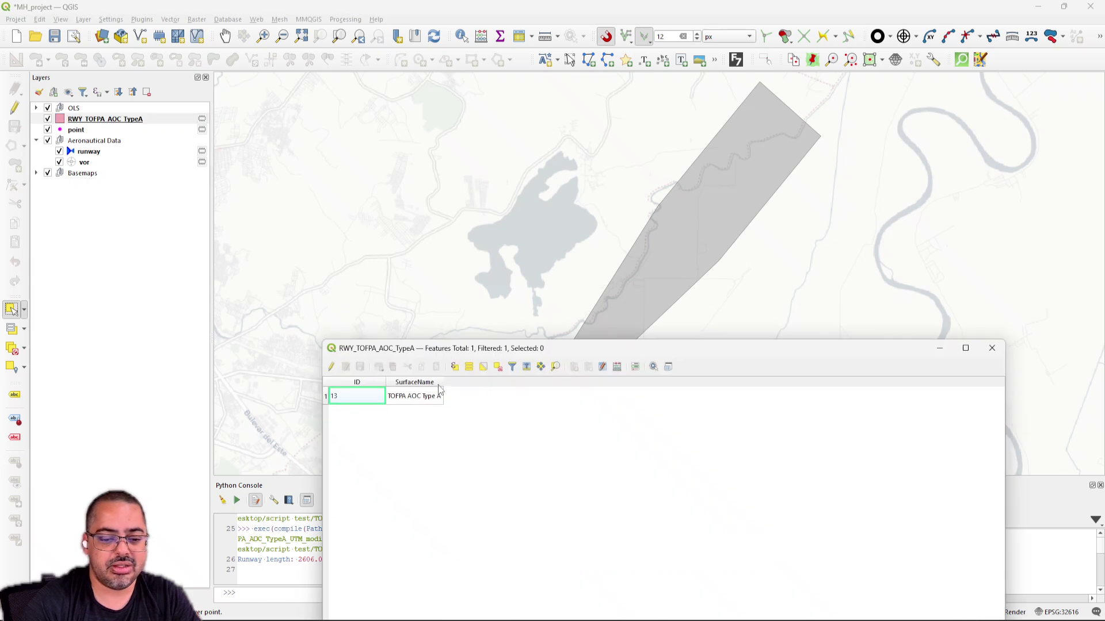
pyautogui.doubleClick(443, 384)
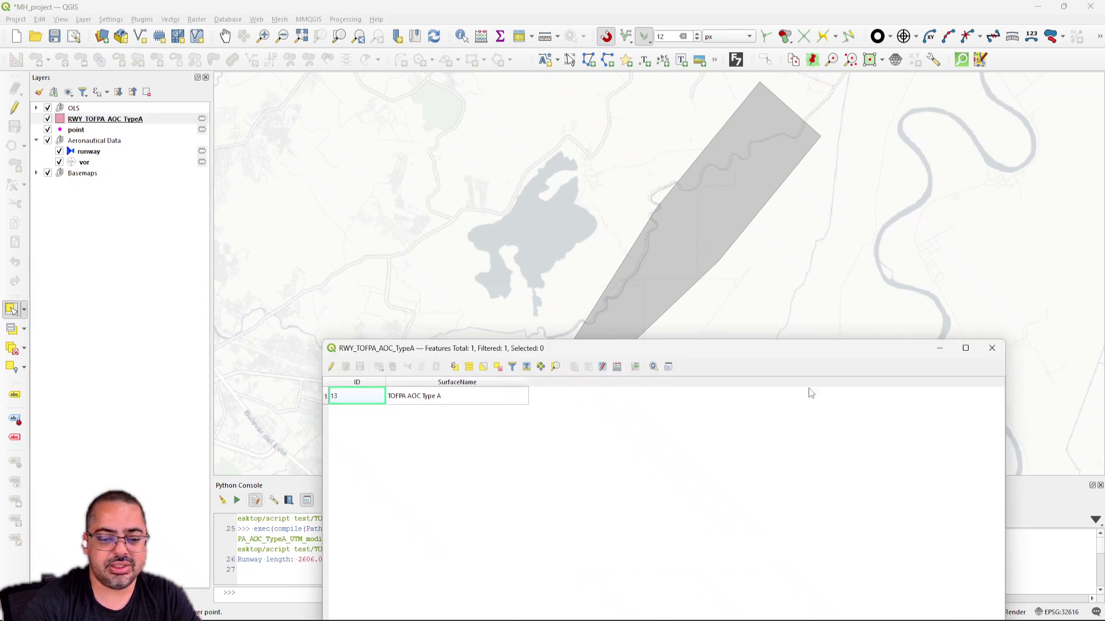
pyautogui.click(992, 348)
# Step: List the climb surface polygon's vertex coordinates in edit mode, then turn editing off
pyautogui.click(15, 107)
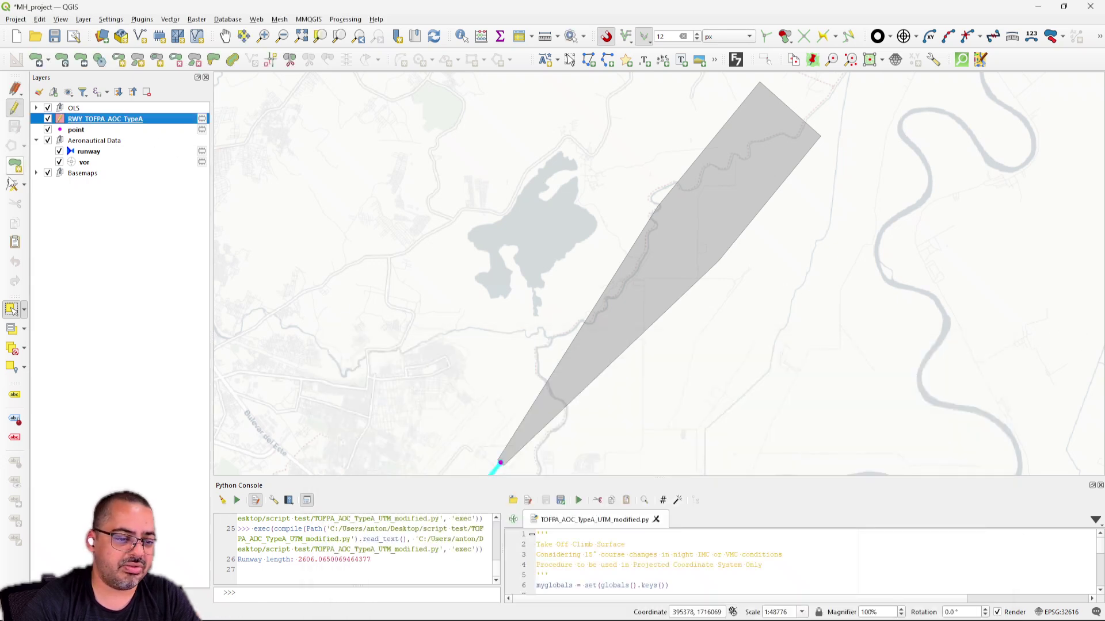
pyautogui.click(13, 184)
pyautogui.rightClick(650, 259)
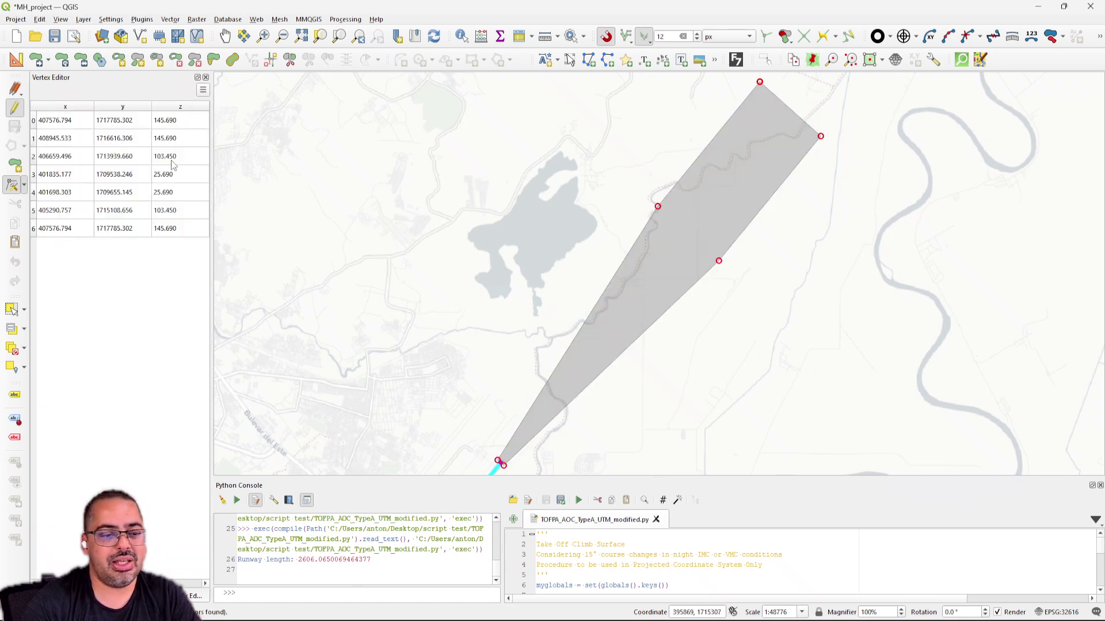
pyautogui.click(16, 108)
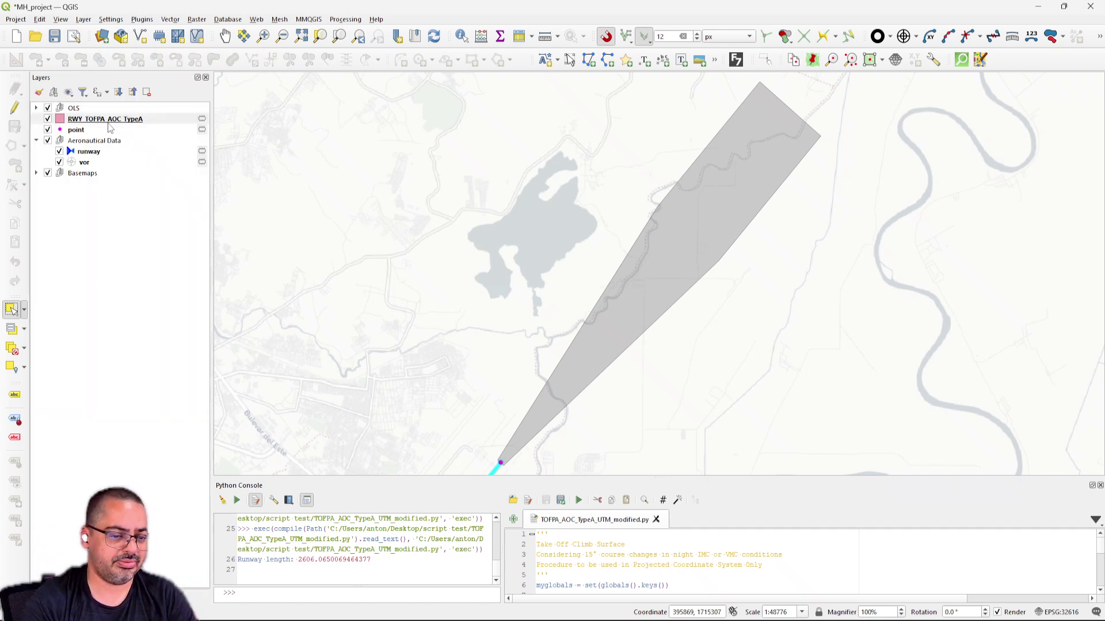
# Step: Save RWY_TOFPA_AOC_TypeA features as KML with absolute altitude mode, named 'TOPFA_test'
pyautogui.rightClick(110, 119)
pyautogui.moveTo(196, 365)
pyautogui.click(301, 365)
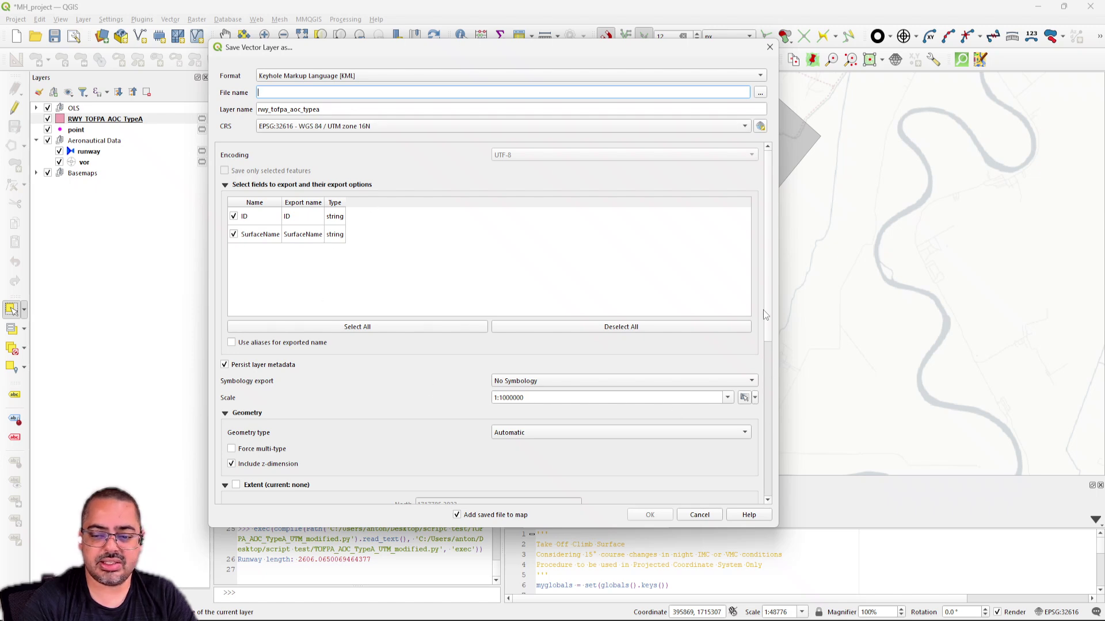
pyautogui.scroll(-5, 765, 315)
pyautogui.click(306, 323)
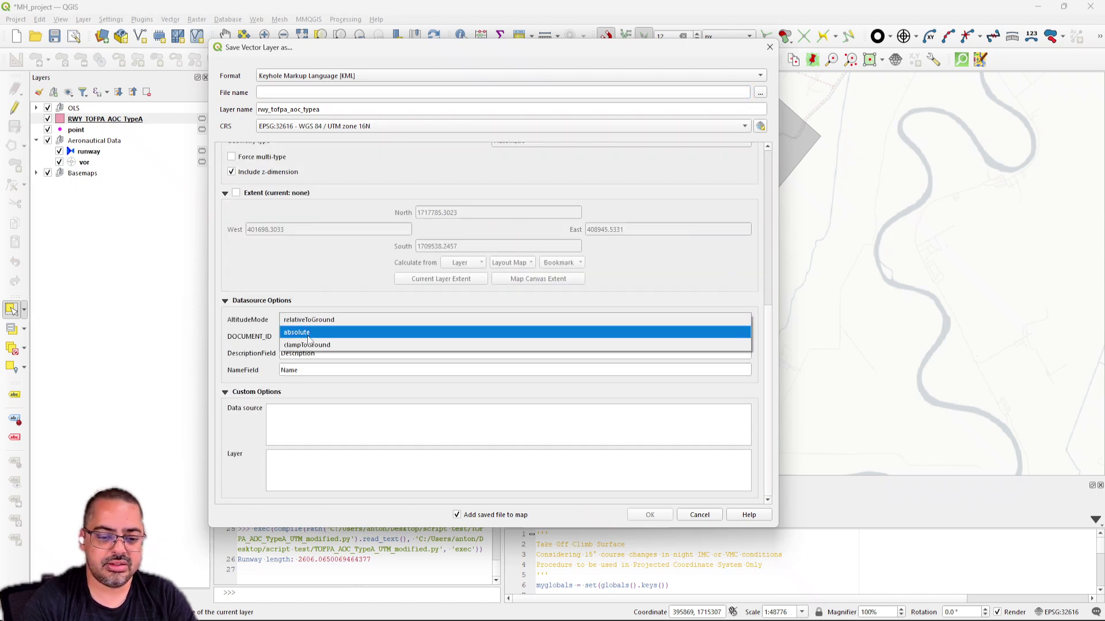
pyautogui.click(309, 334)
pyautogui.moveTo(771, 370); pyautogui.dragTo(772, 174)
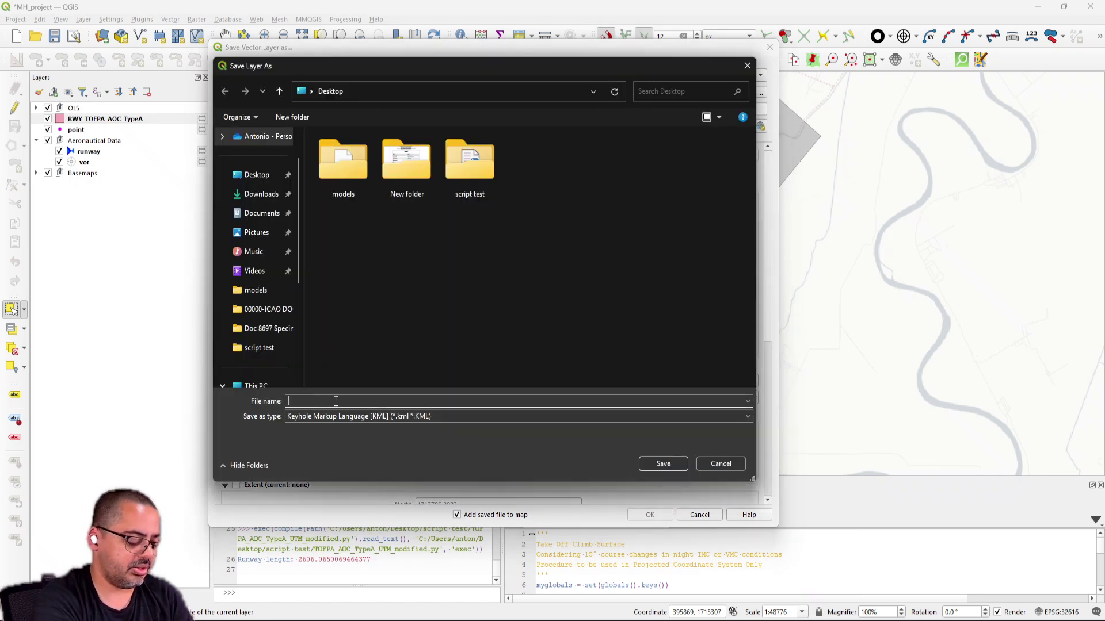
pyautogui.write('TOPFA_')
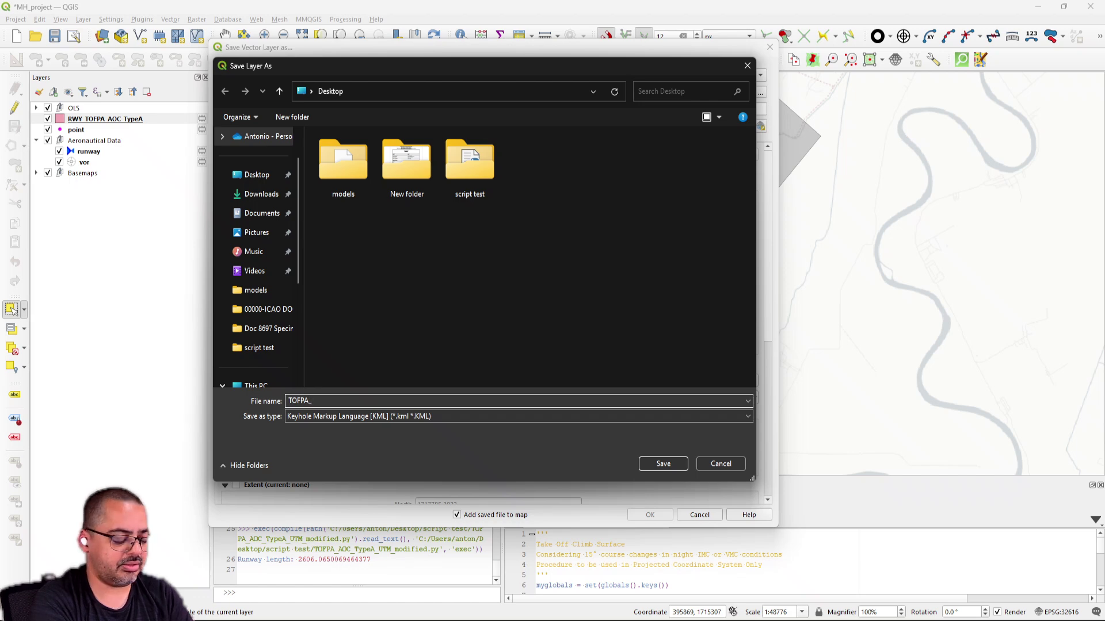
pyautogui.write('test')
pyautogui.press('Return')
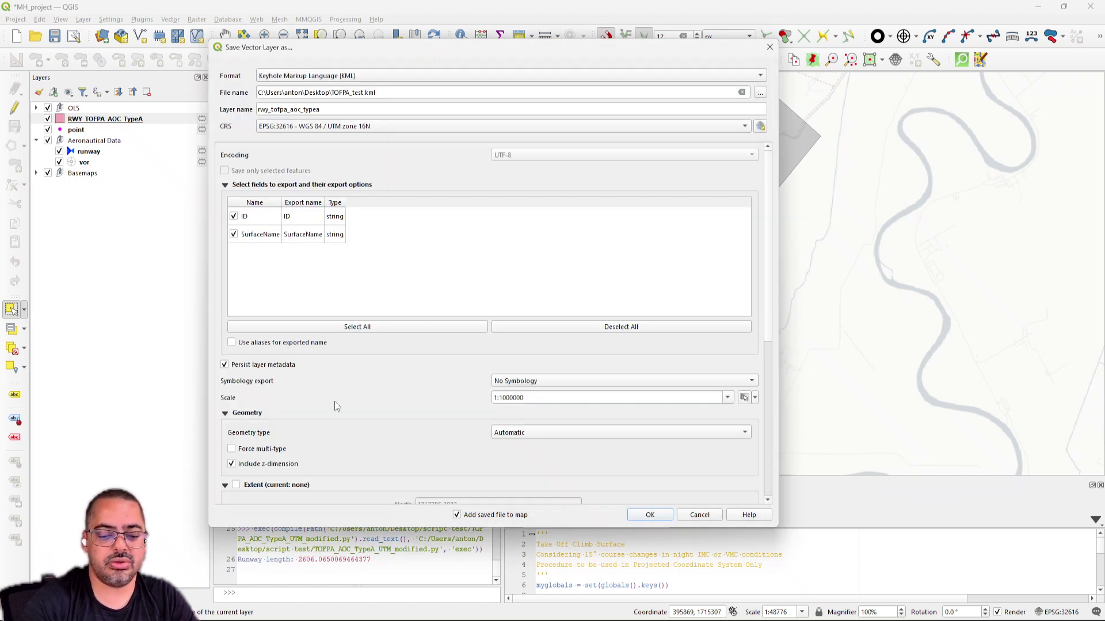
pyautogui.click(651, 517)
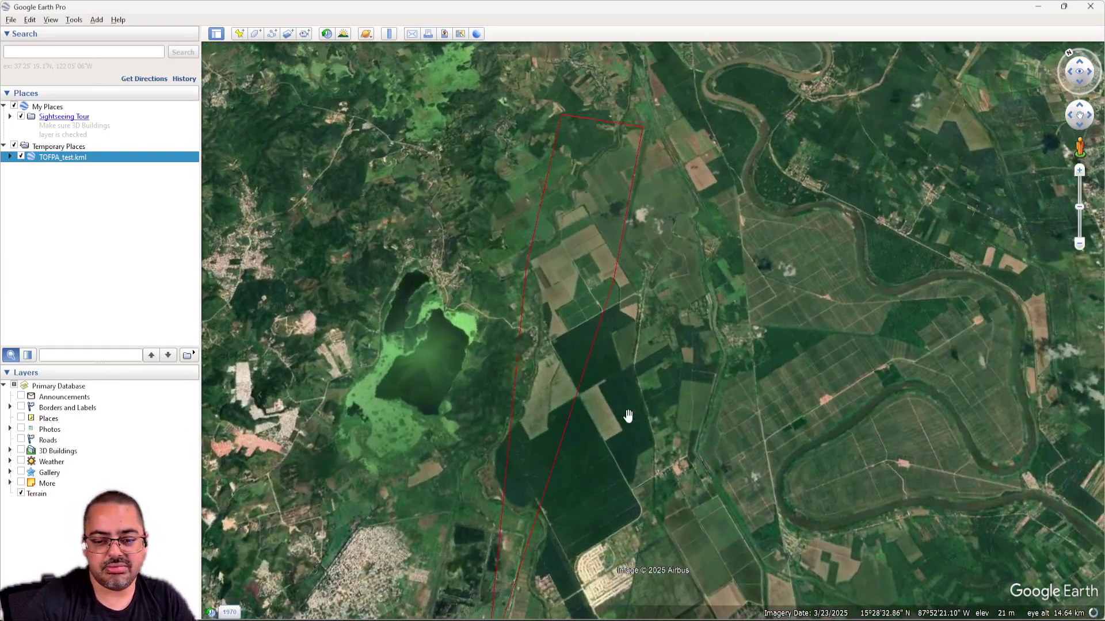
# Step: Zoom in toward the airfield to see the TOFPA_test.kml surface outline
pyautogui.scroll(5, 610, 412)
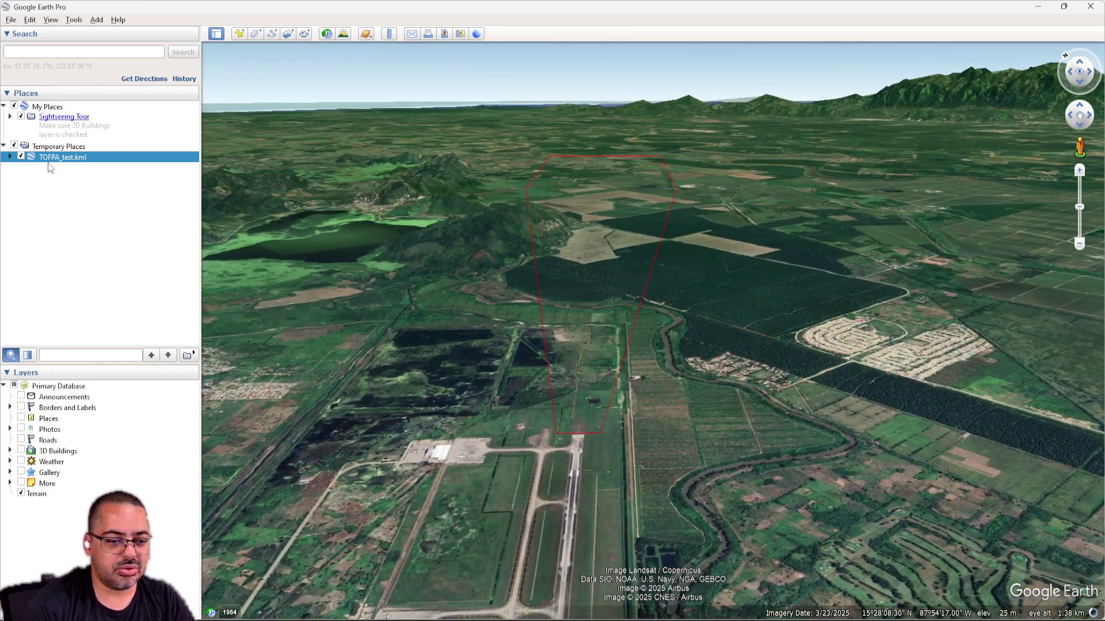
# Step: Open TOFPA_test.kml's Style, Color properties with Share Style, tilting the view to see the surface
pyautogui.rightClick(49, 158)
pyautogui.click(80, 340)
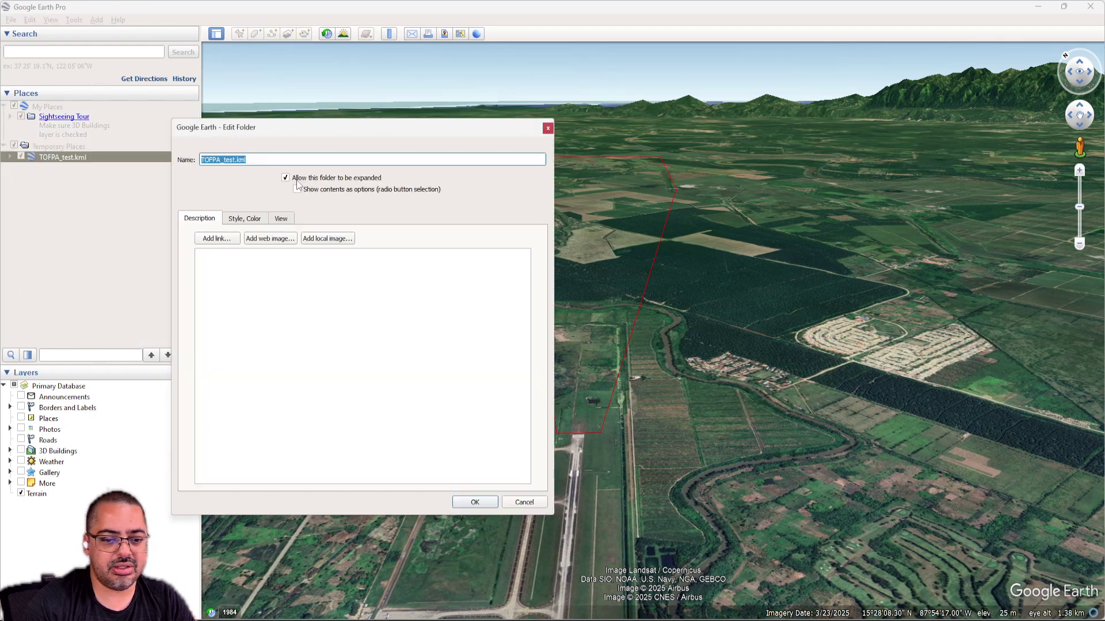
pyautogui.click(249, 219)
pyautogui.click(510, 364)
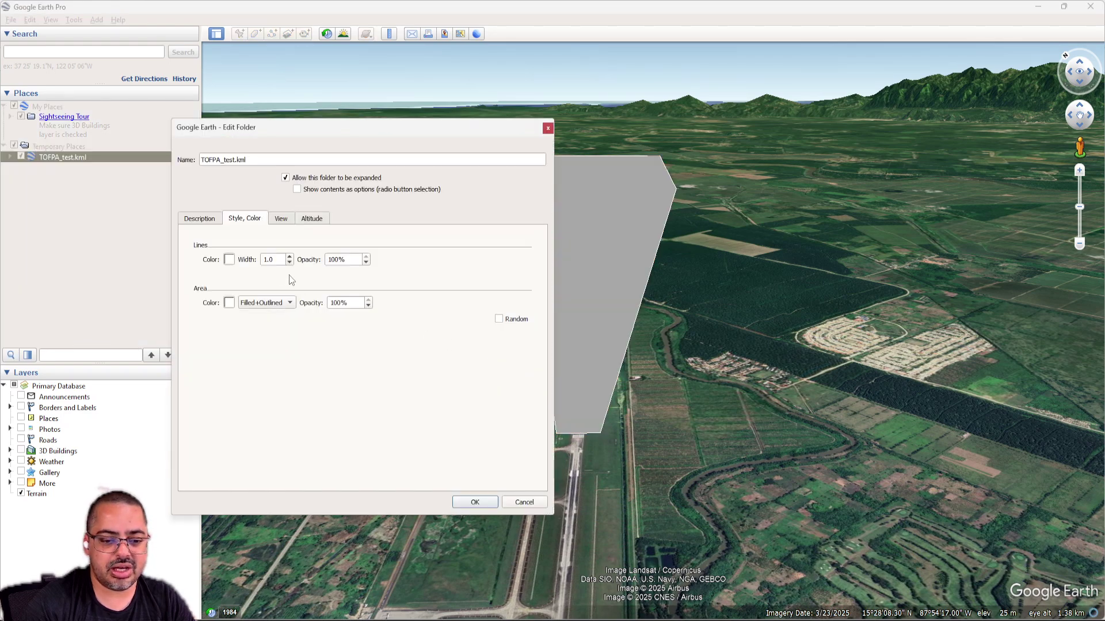
pyautogui.moveTo(391, 129)
pyautogui.mouseDown()
pyautogui.moveTo(879, 202)
pyautogui.moveTo(503, 190)
pyautogui.moveTo(222, 153)
pyautogui.mouseUp()
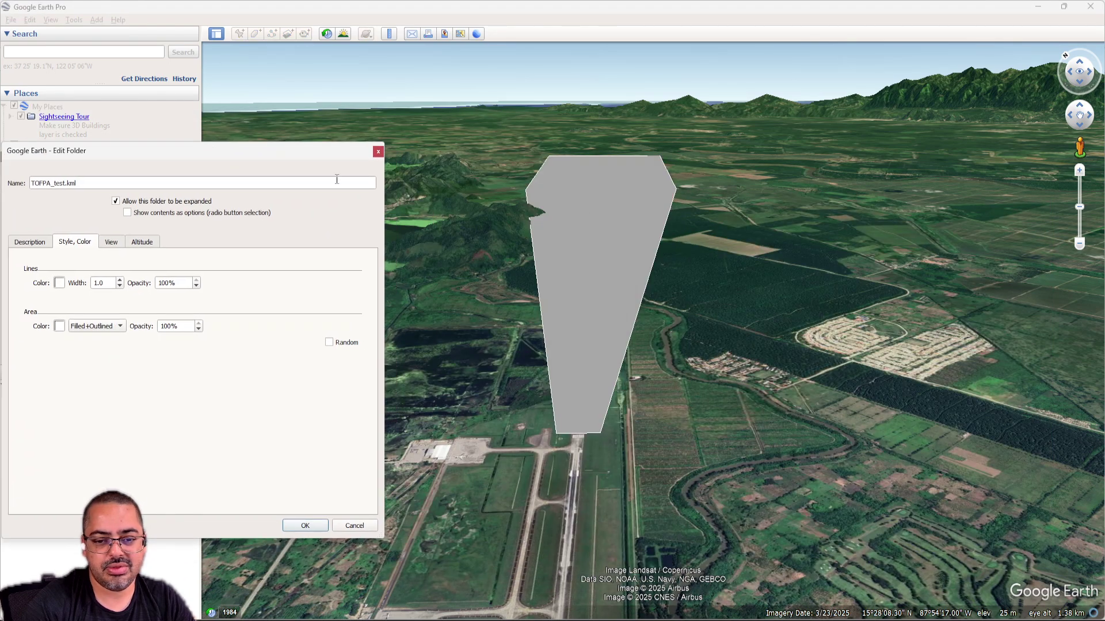
pyautogui.moveTo(590, 207)
pyautogui.mouseDown()
pyautogui.moveTo(570, 212)
pyautogui.moveTo(603, 240)
pyautogui.moveTo(600, 227)
pyautogui.mouseUp()
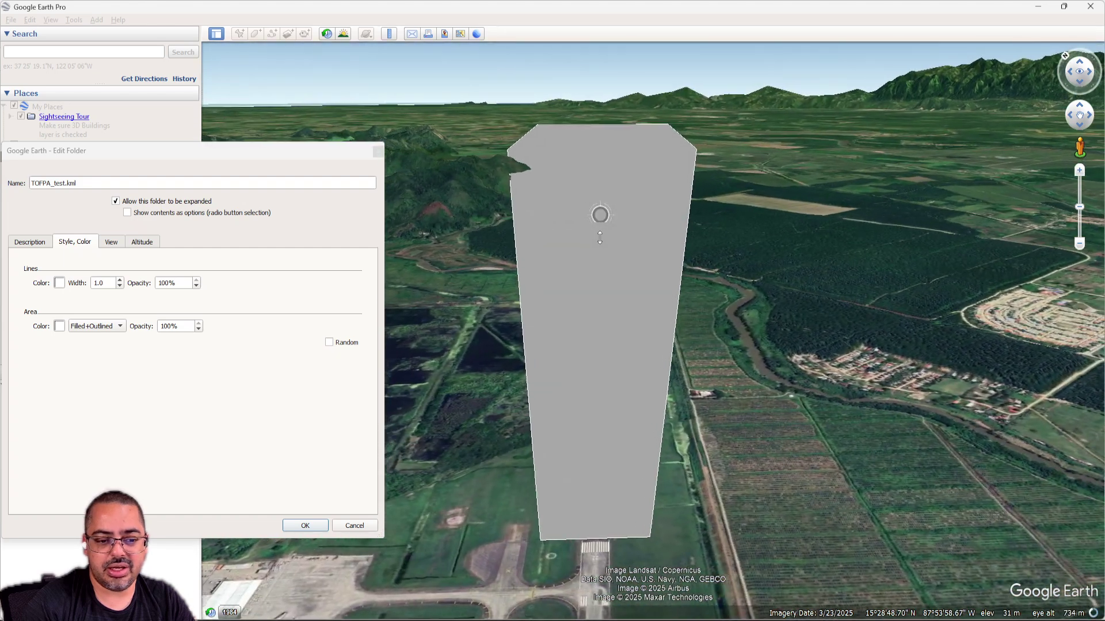
# Step: Set both the area fill and outline colours to green, then select the fill opacity value
pyautogui.click(59, 326)
pyautogui.click(154, 288)
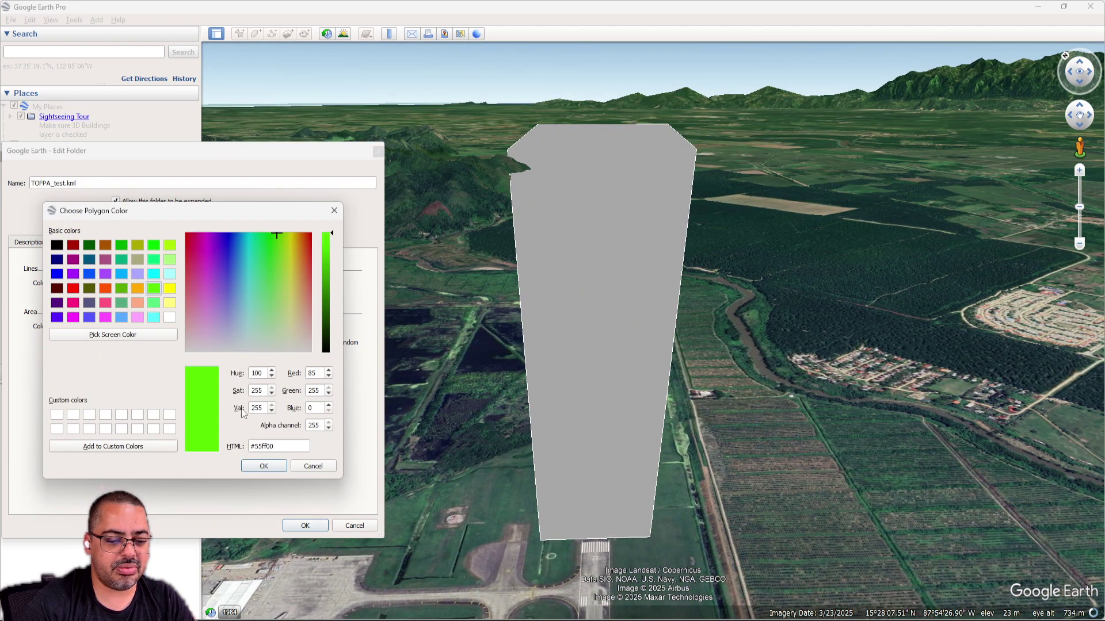
pyautogui.click(266, 468)
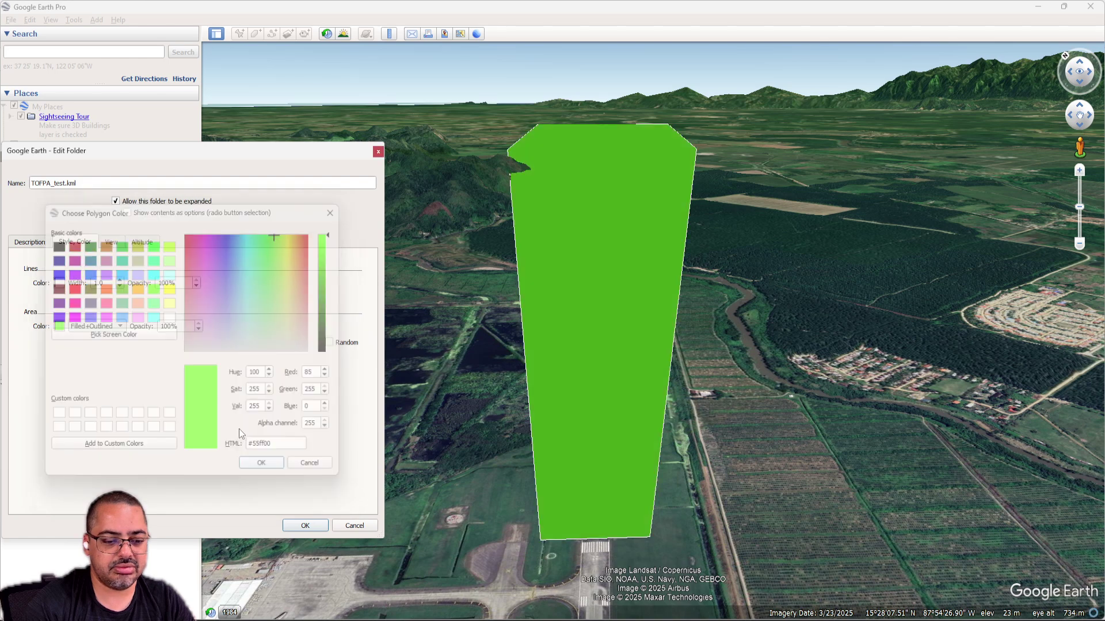
pyautogui.click(60, 283)
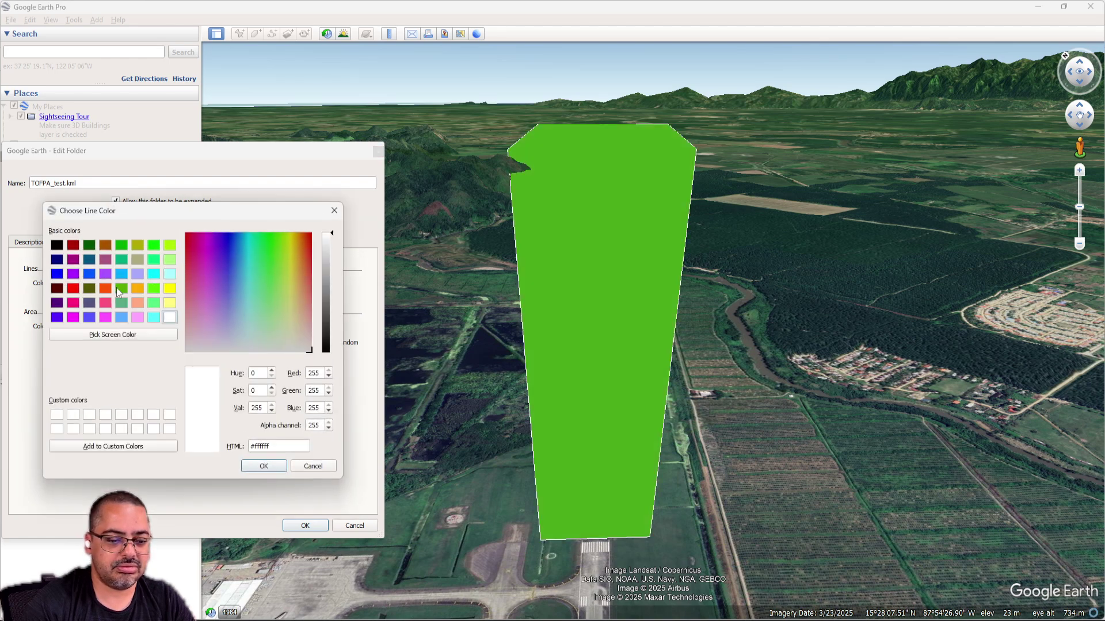
pyautogui.click(118, 289)
pyautogui.click(277, 467)
pyautogui.moveTo(184, 327); pyautogui.dragTo(150, 327)
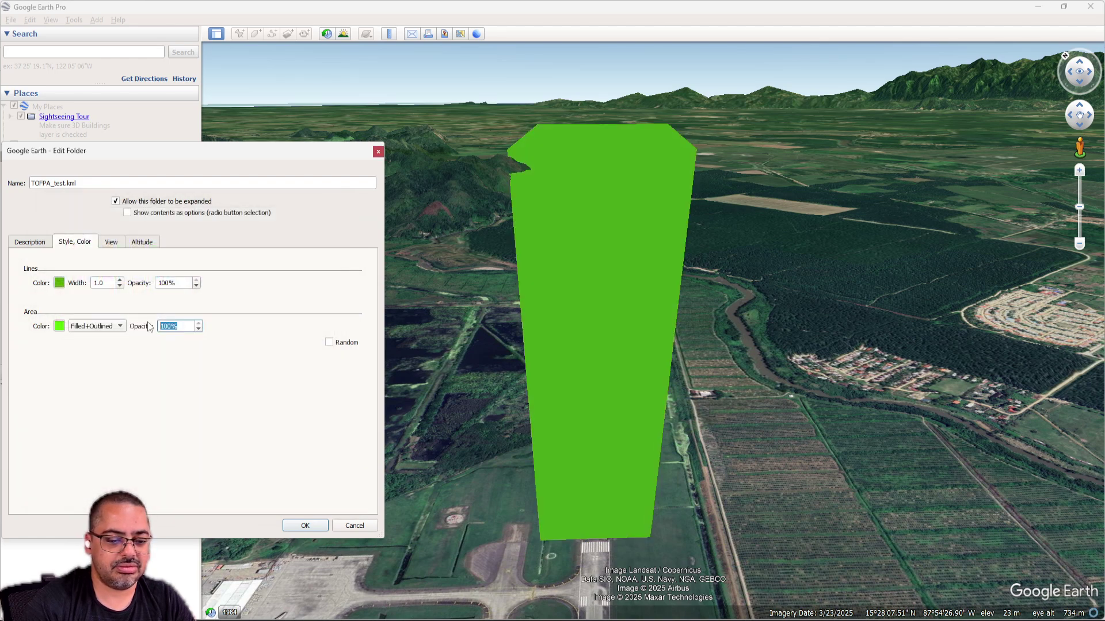
# Step: Enter 50% area opacity, apply the style, and zoom and tilt around the green climb surface
pyautogui.write('50')
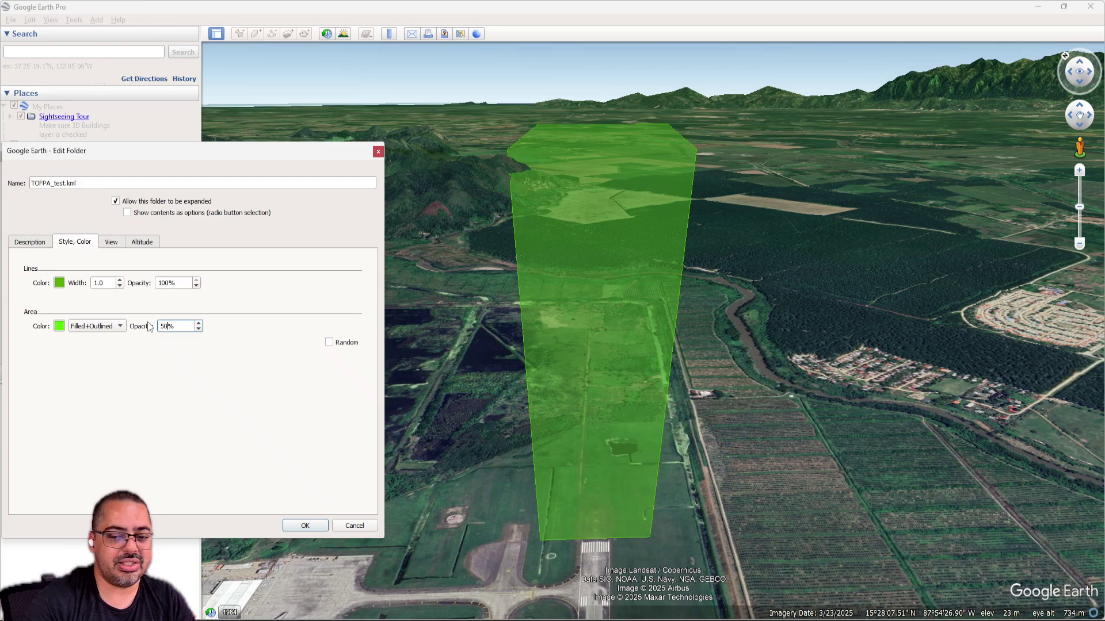
pyautogui.click(304, 525)
pyautogui.scroll(5, 493, 173)
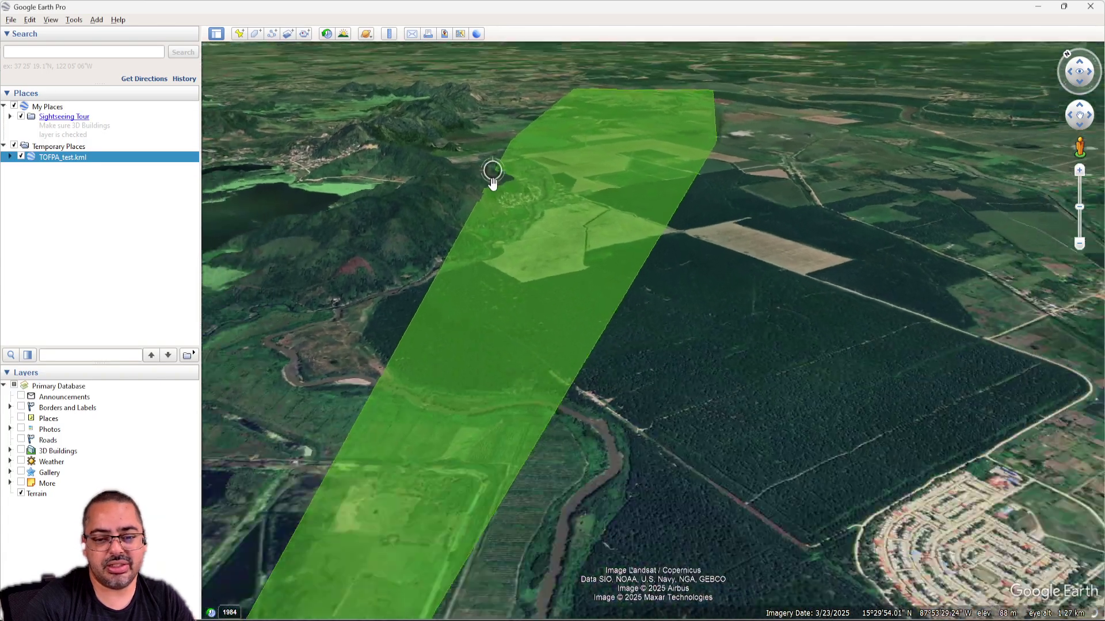
pyautogui.scroll(3, 535, 149)
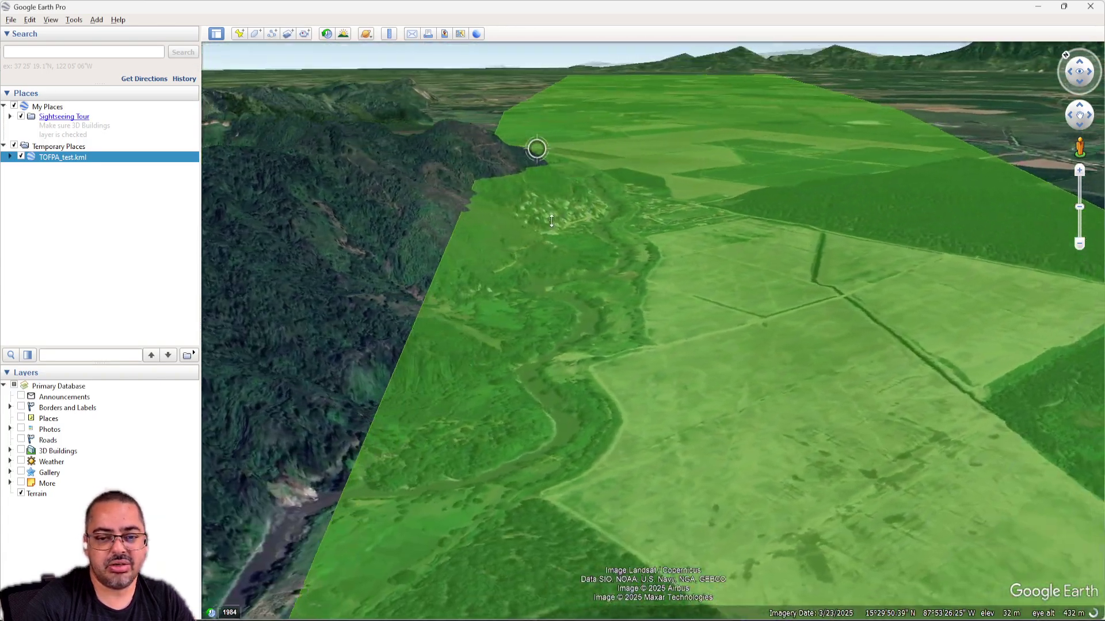
pyautogui.scroll(-3, 534, 216)
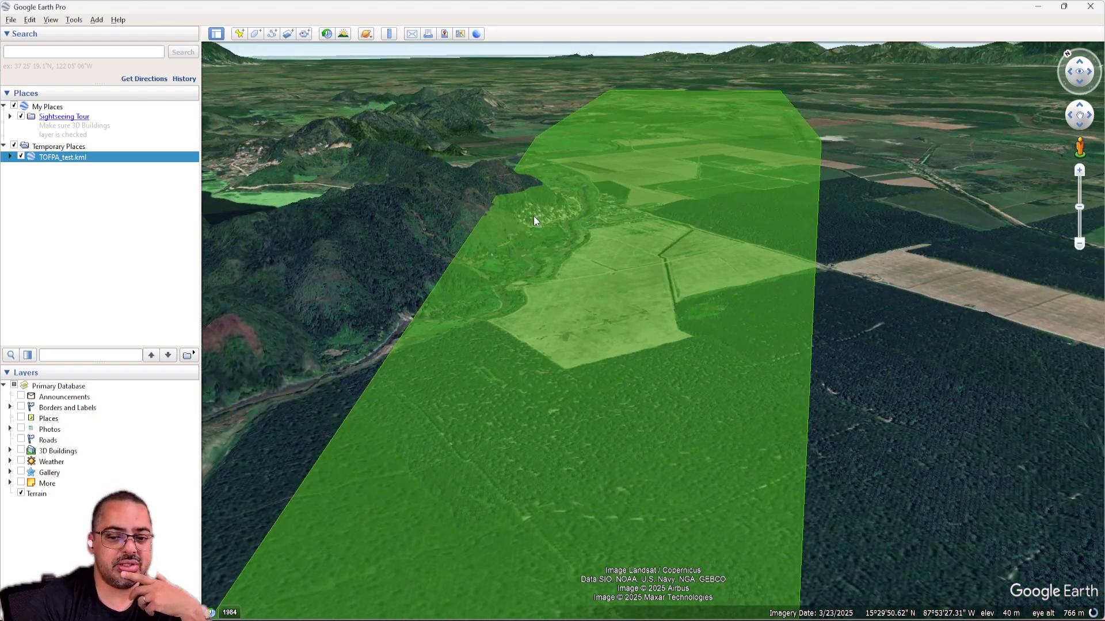
pyautogui.scroll(-3, 504, 217)
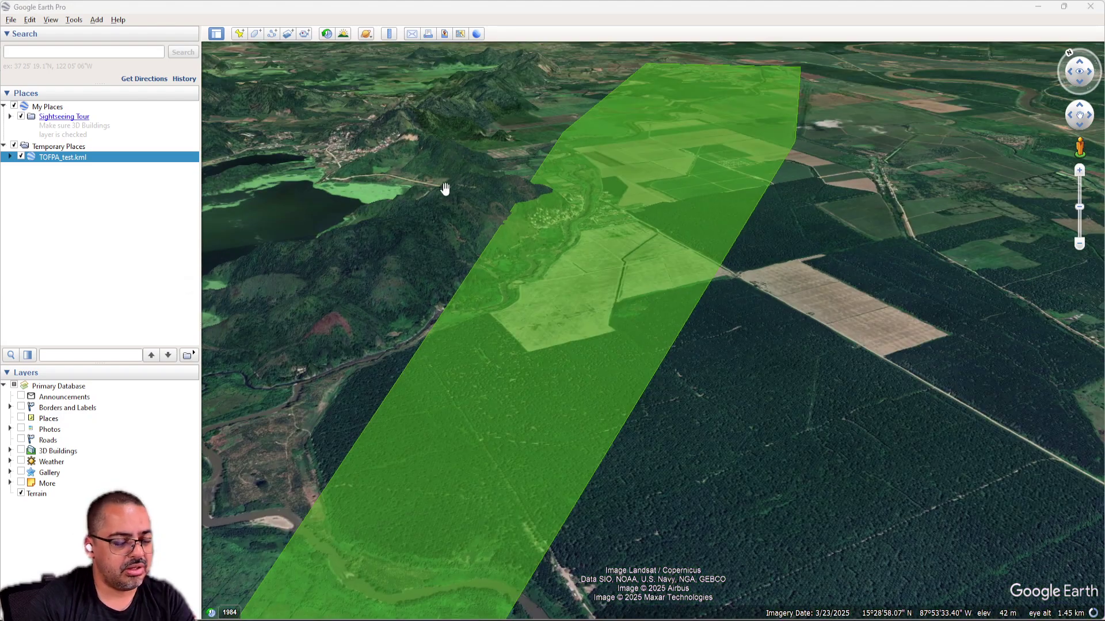
pyautogui.scroll(-3, 521, 221)
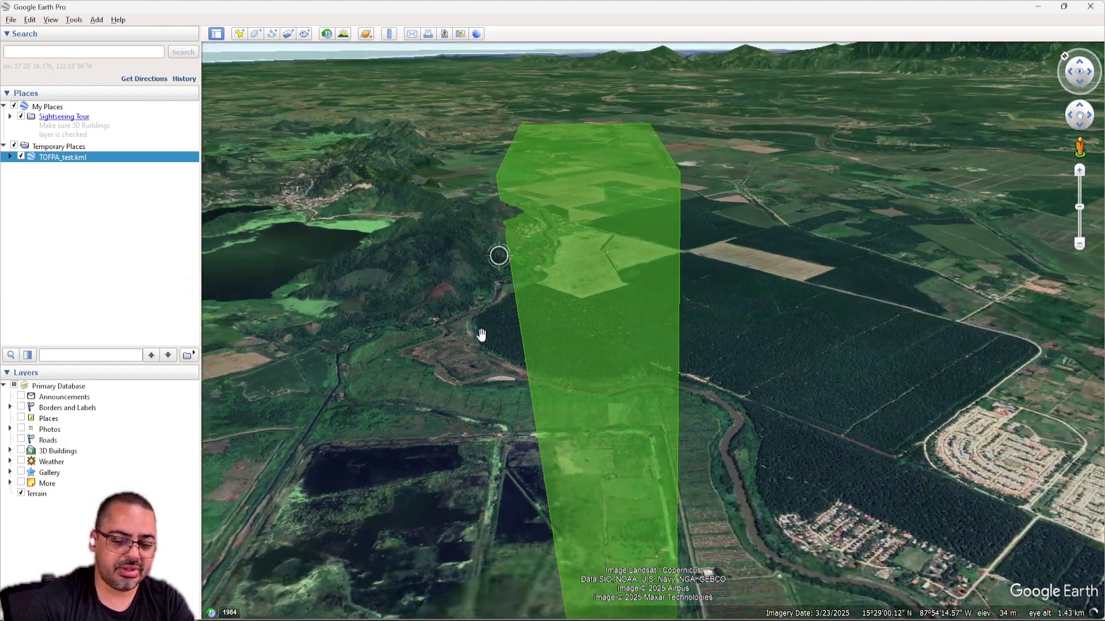
pyautogui.moveTo(465, 212); pyautogui.dragTo(476, 230)
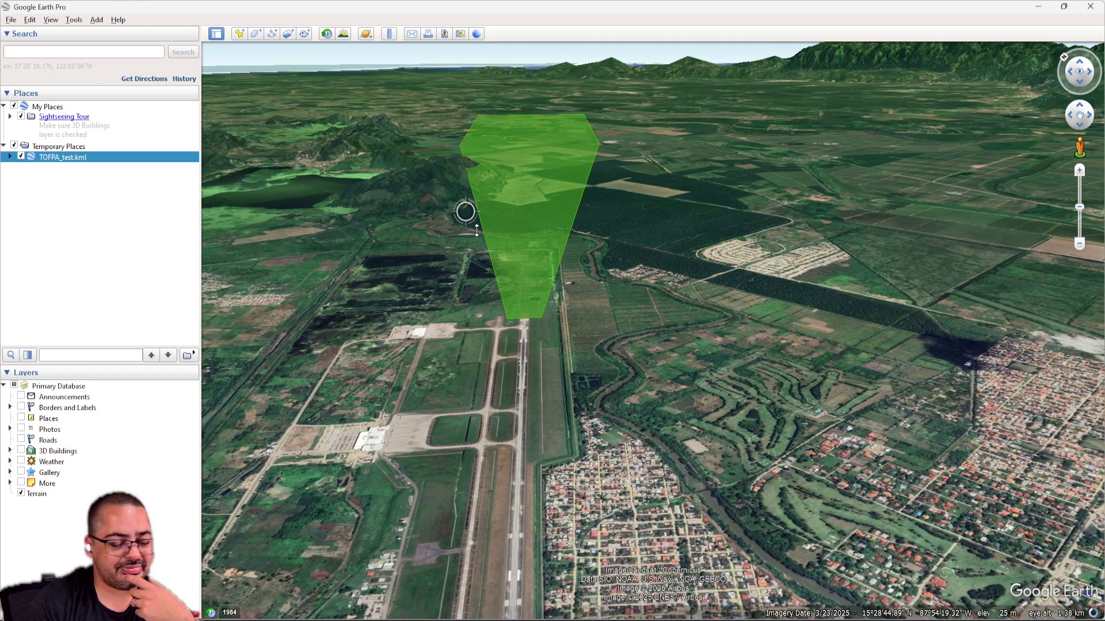
# Step: Minimize Google Earth, rerun the TOFPA script in QGIS, and select the 140 m Clearway Length value
pyautogui.click(1038, 7)
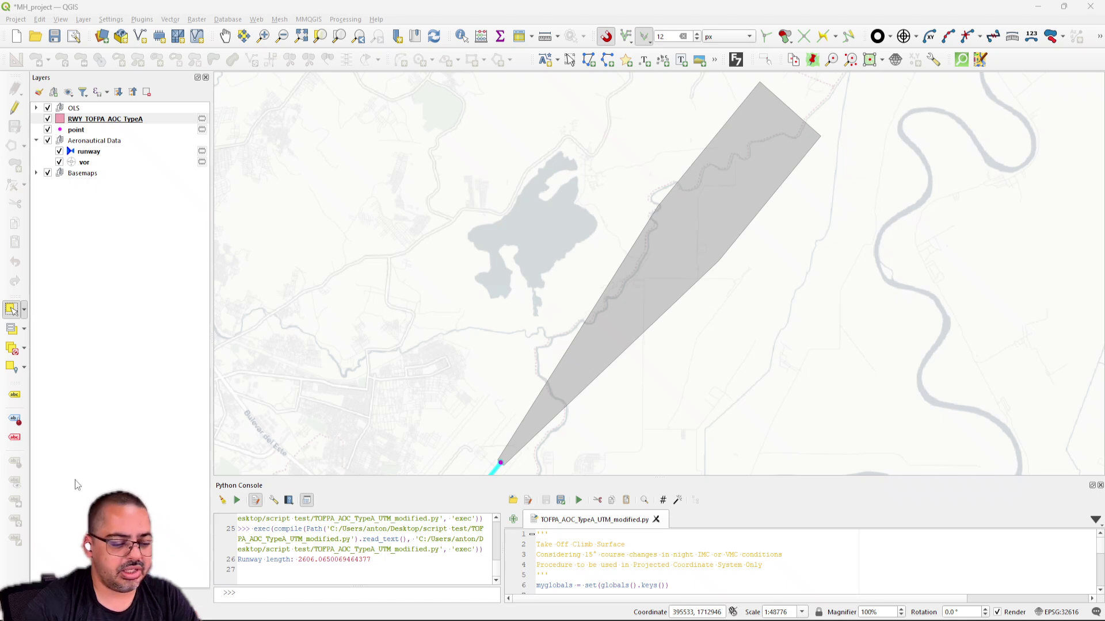
pyautogui.click(578, 500)
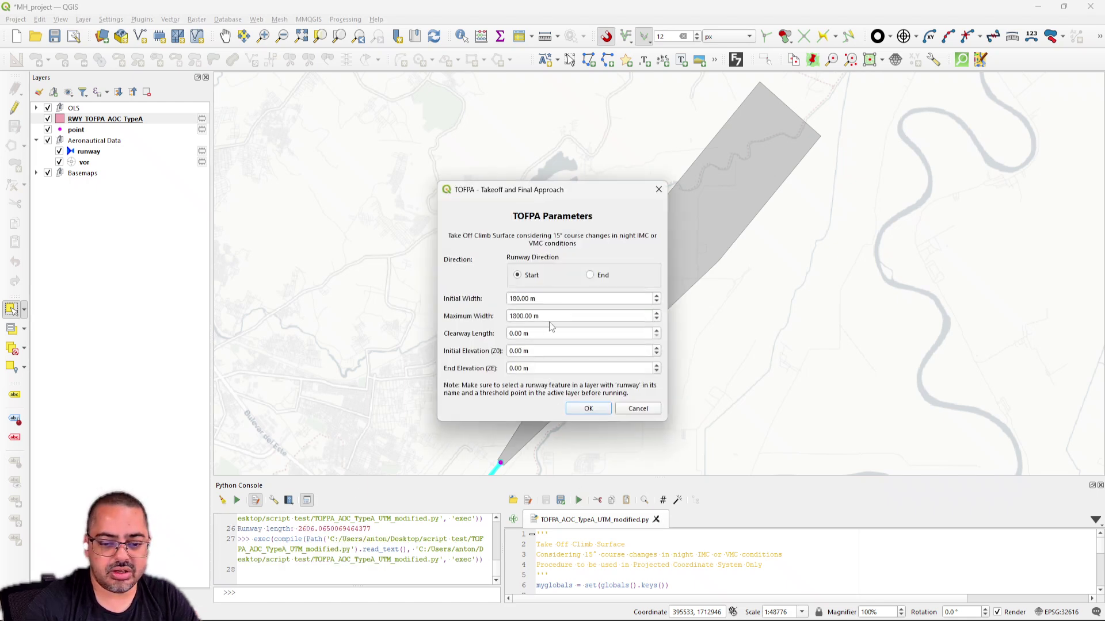
pyautogui.moveTo(552, 333); pyautogui.dragTo(493, 336)
pyautogui.write('14')
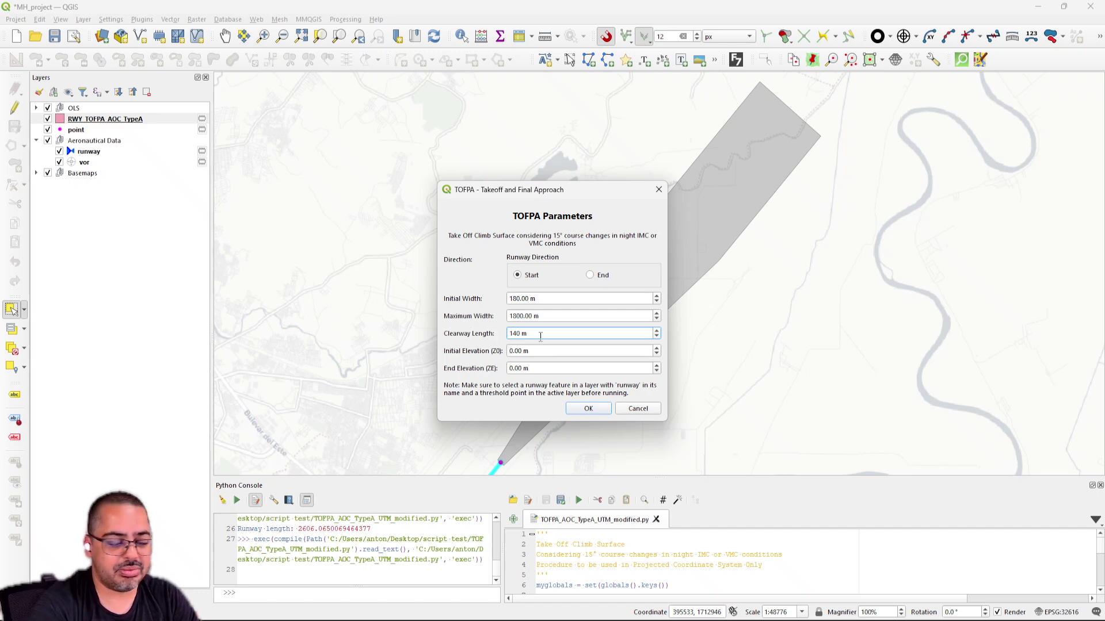
pyautogui.moveTo(535, 332); pyautogui.dragTo(500, 332)
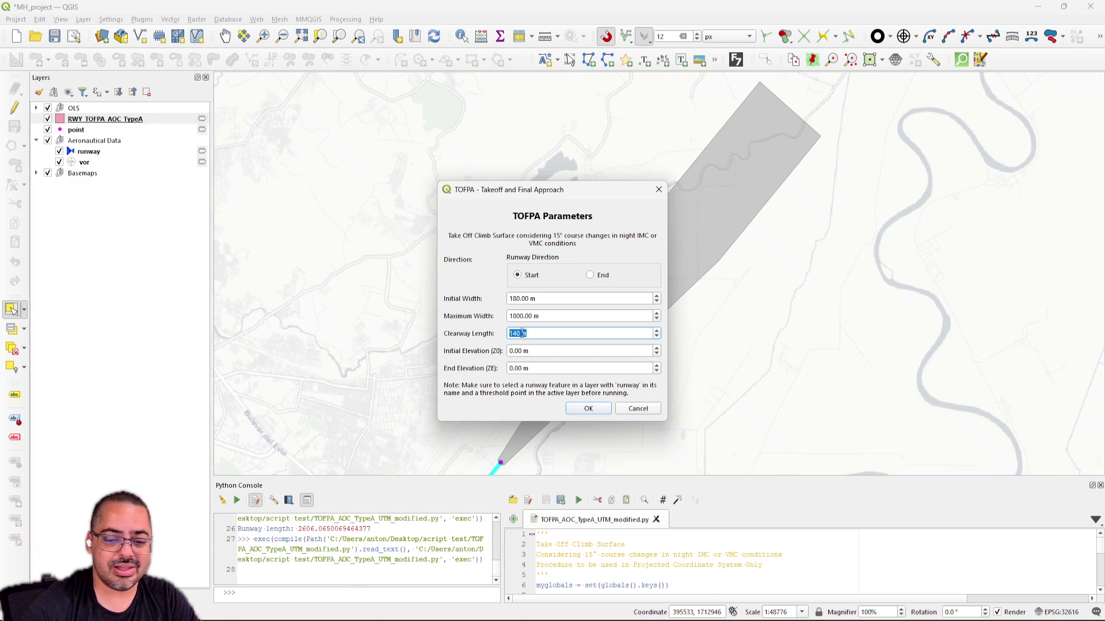
pyautogui.moveTo(522, 333); pyautogui.dragTo(499, 333)
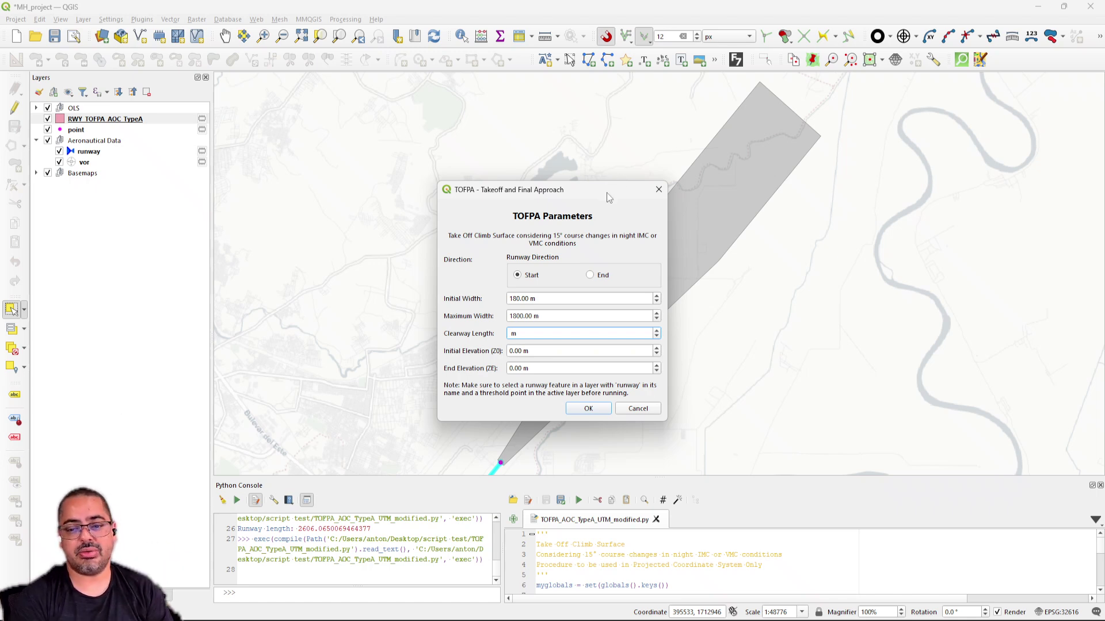
pyautogui.moveTo(609, 195); pyautogui.dragTo(487, 183)
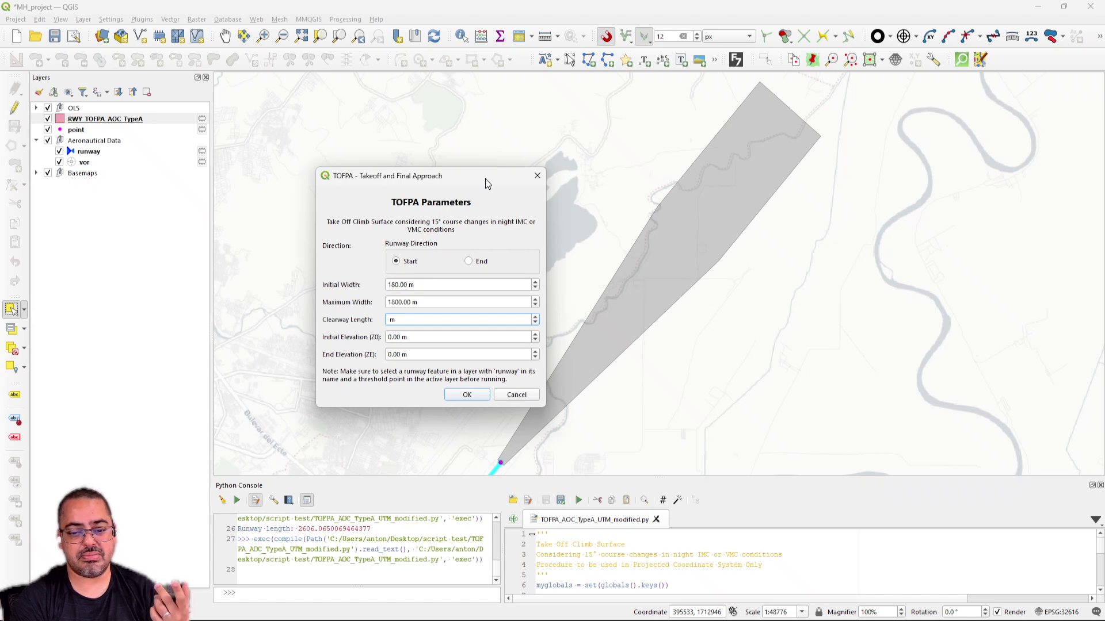